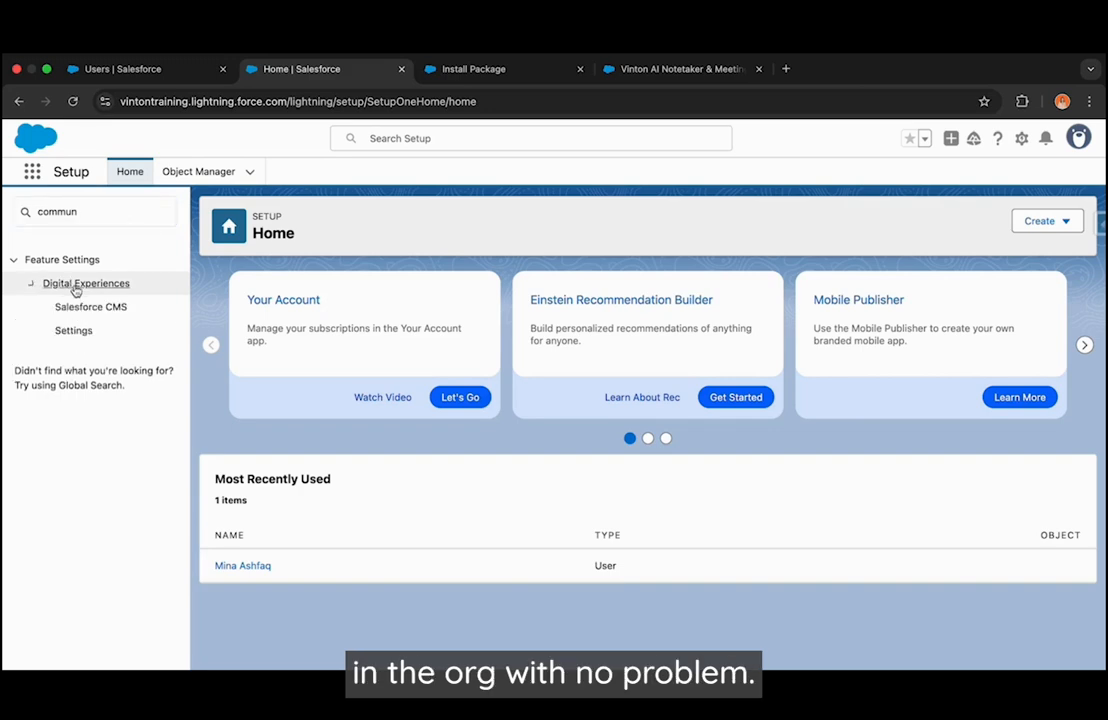
# - Enable Digital Experiences for the org in its settings, save, and confirm the domain name registration
pyautogui.click(74, 331)
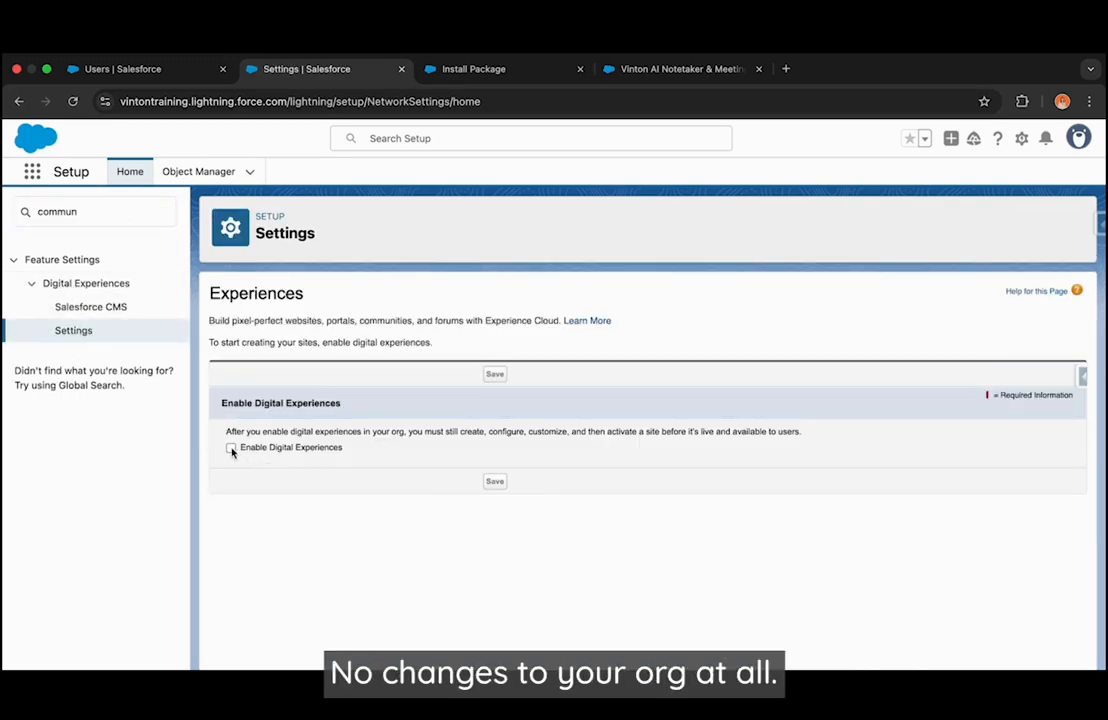
pyautogui.click(231, 448)
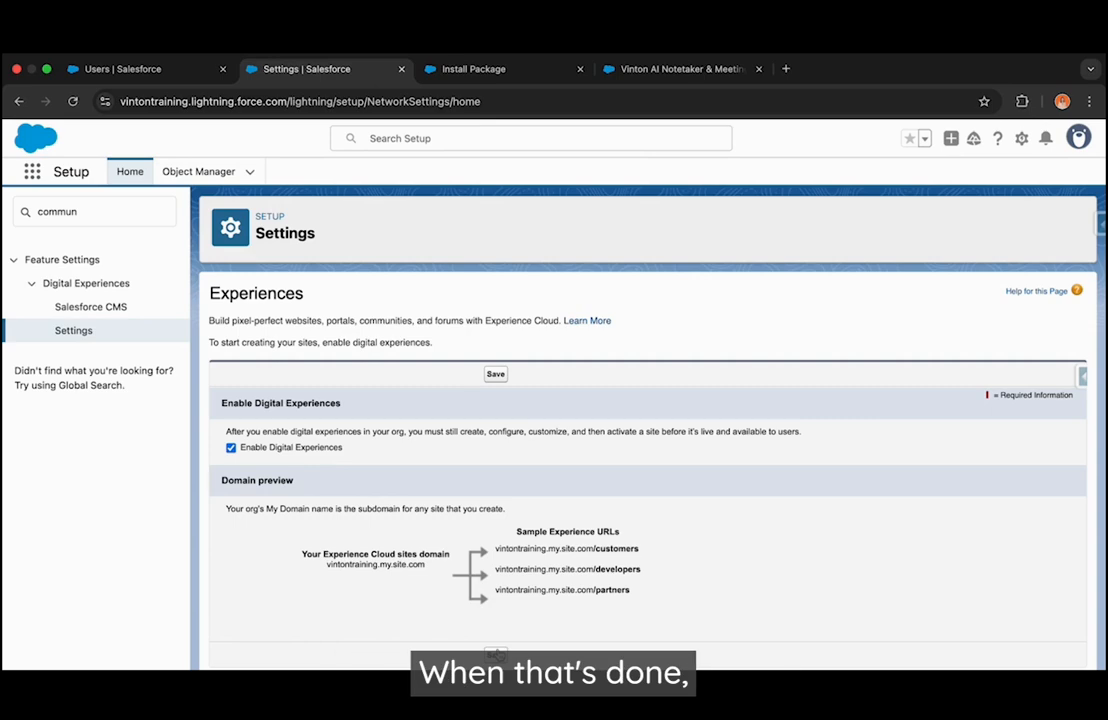
pyautogui.click(496, 655)
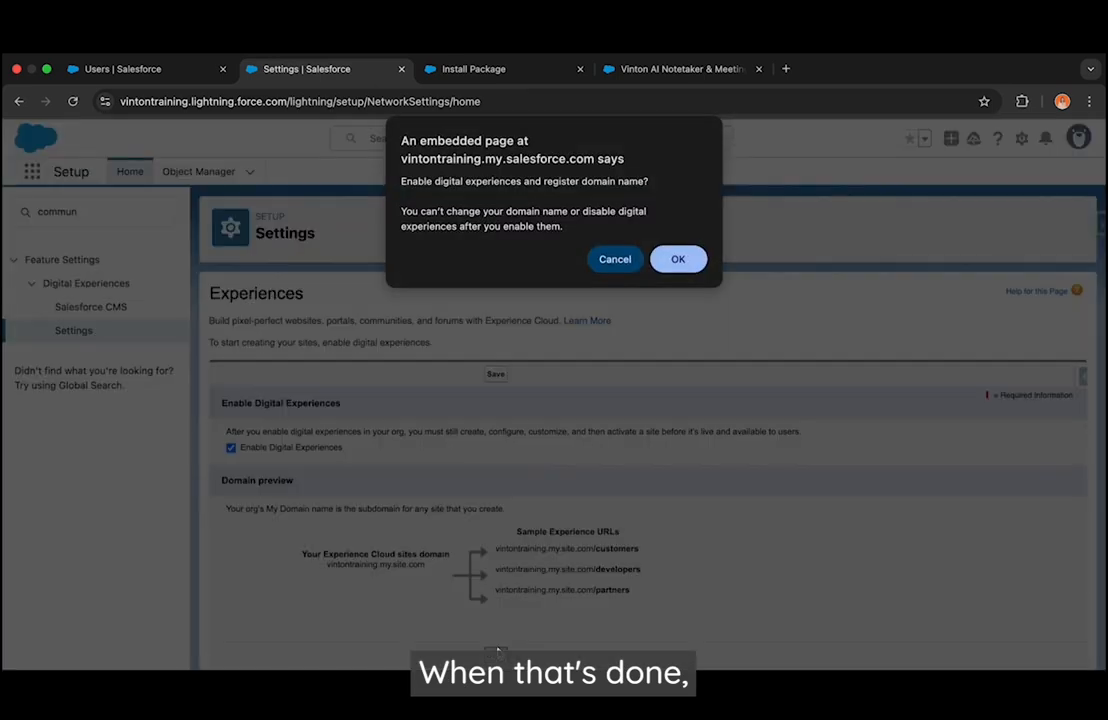
pyautogui.click(678, 257)
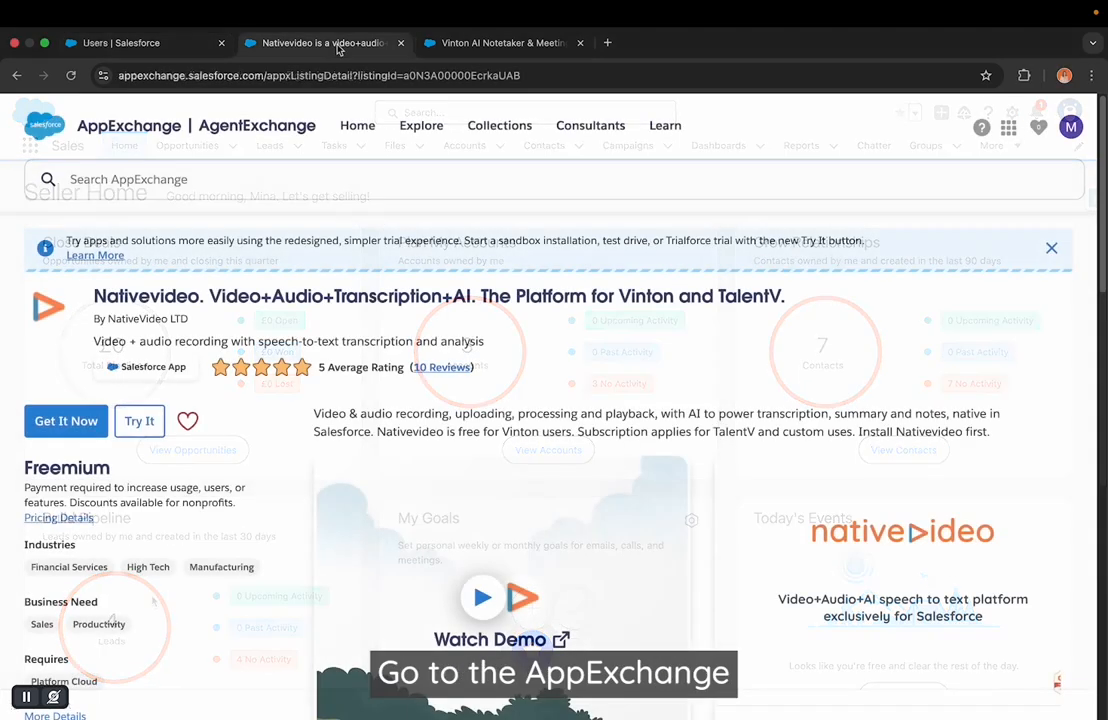
# - Request the Nativevideo package from its AppExchange listing for the production org, agreeing to the terms and conditions
pyautogui.click(66, 420)
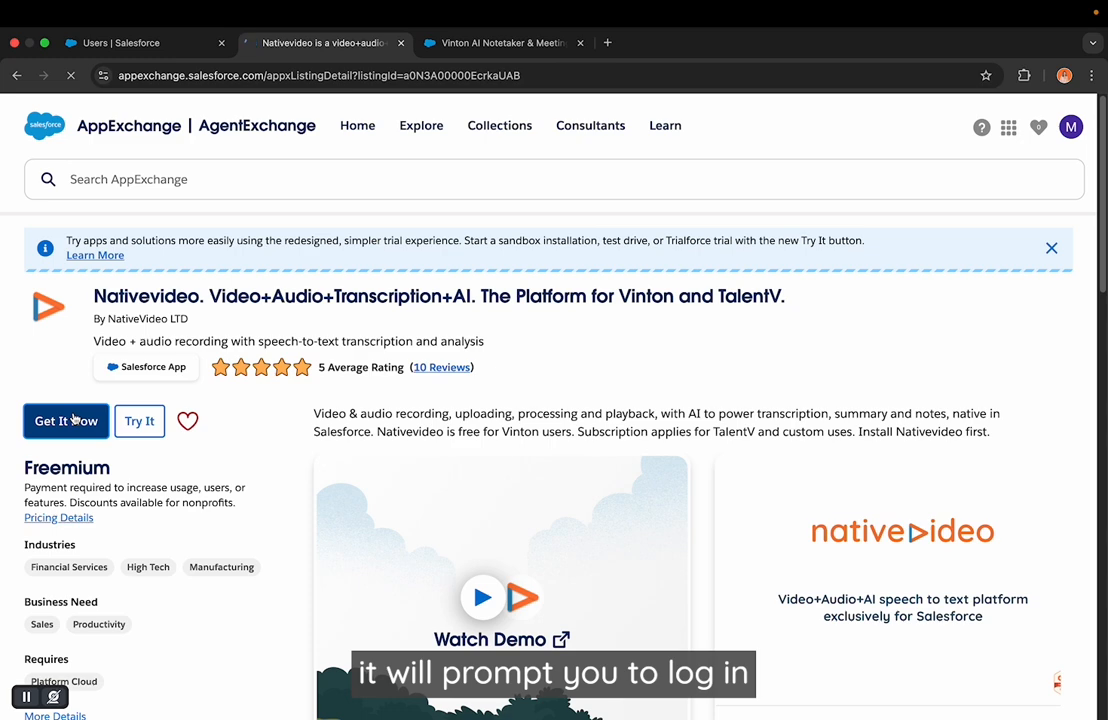
pyautogui.click(66, 420)
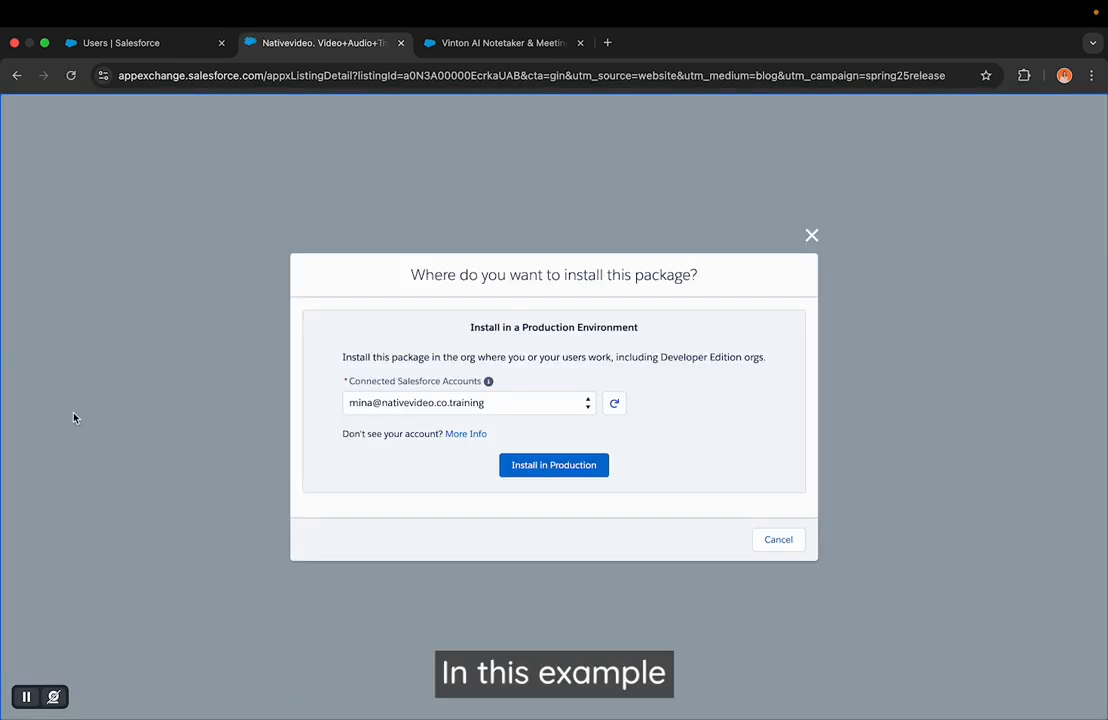
pyautogui.click(553, 466)
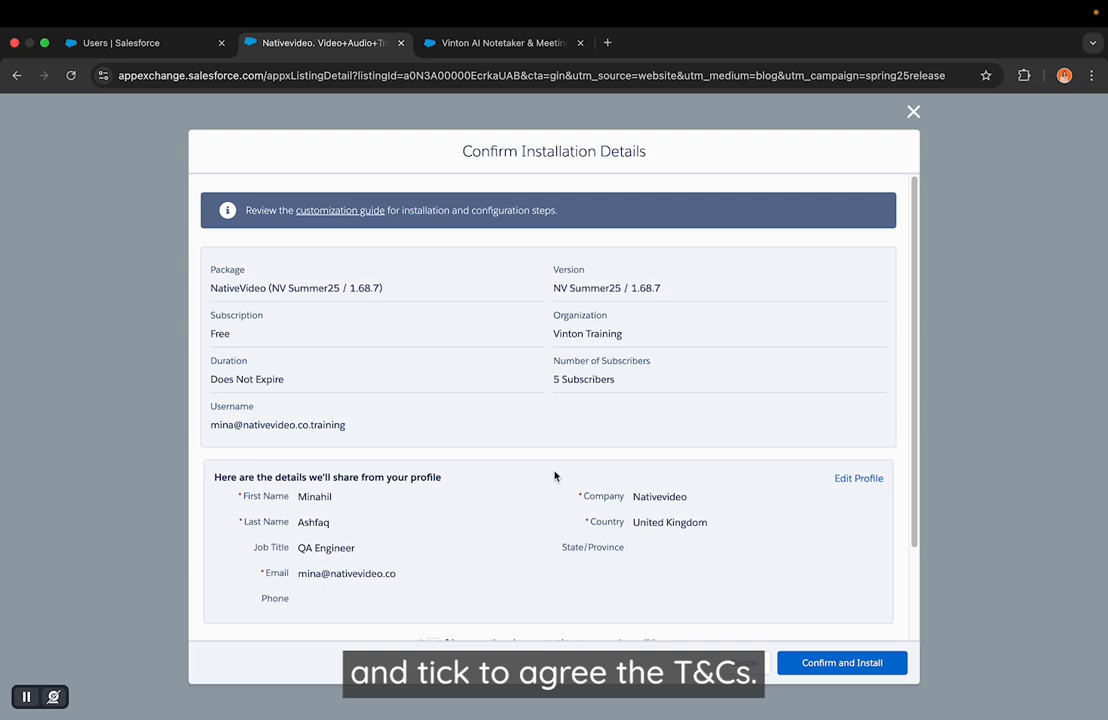
pyautogui.scroll(-3, 555, 476)
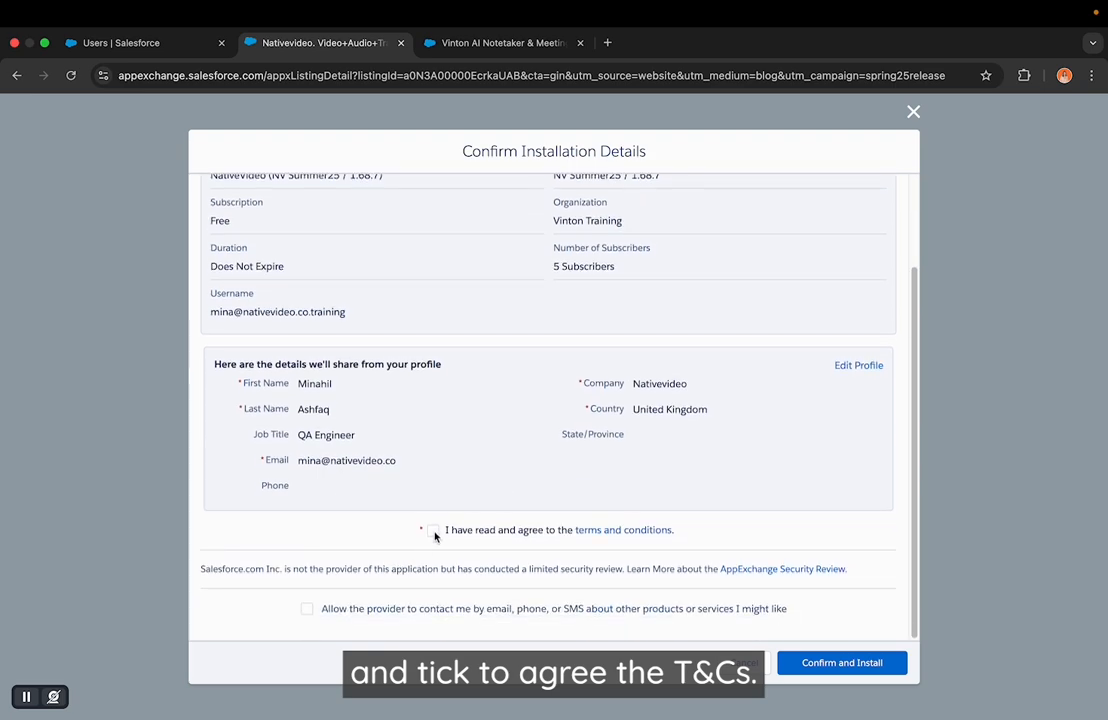
pyautogui.click(433, 531)
pyautogui.click(853, 662)
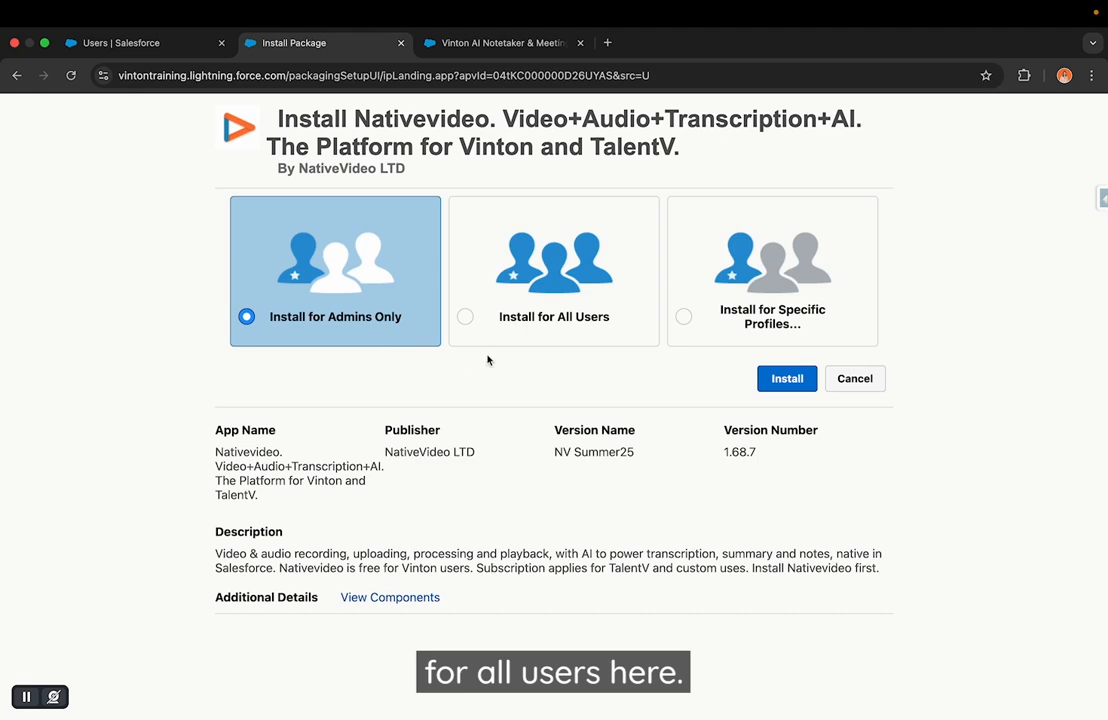
# - Install Nativevideo for admins only, granting access to the third-party websites, and refresh the Installed Packages list
pyautogui.click(774, 381)
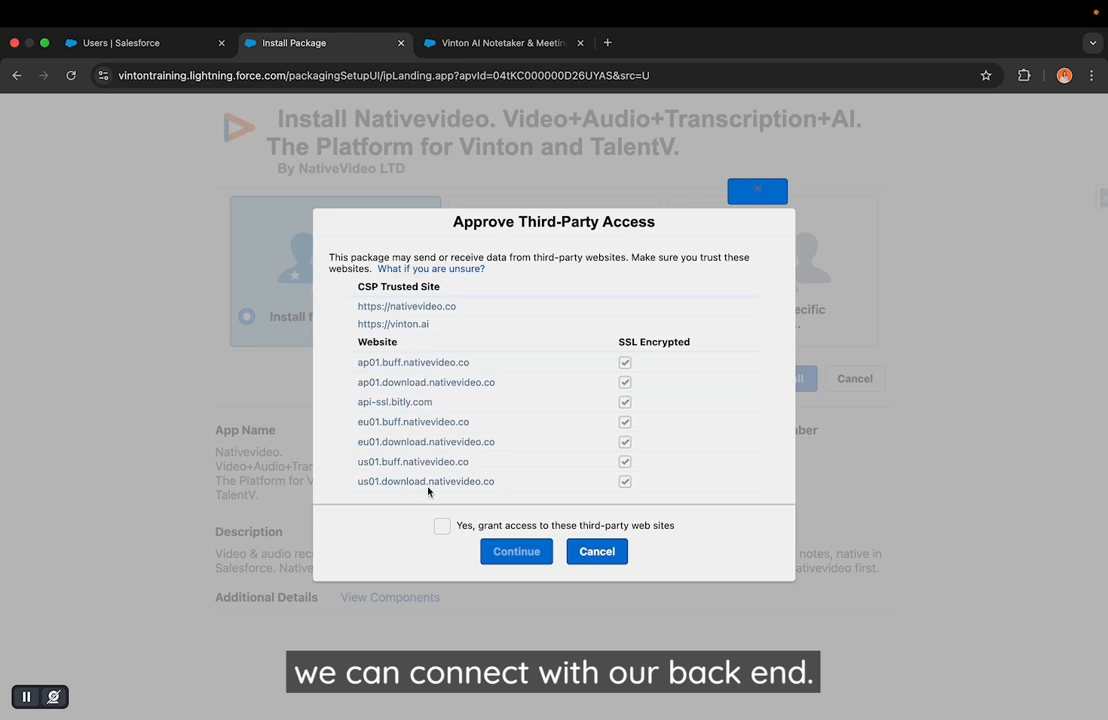
pyautogui.click(441, 526)
pyautogui.click(505, 552)
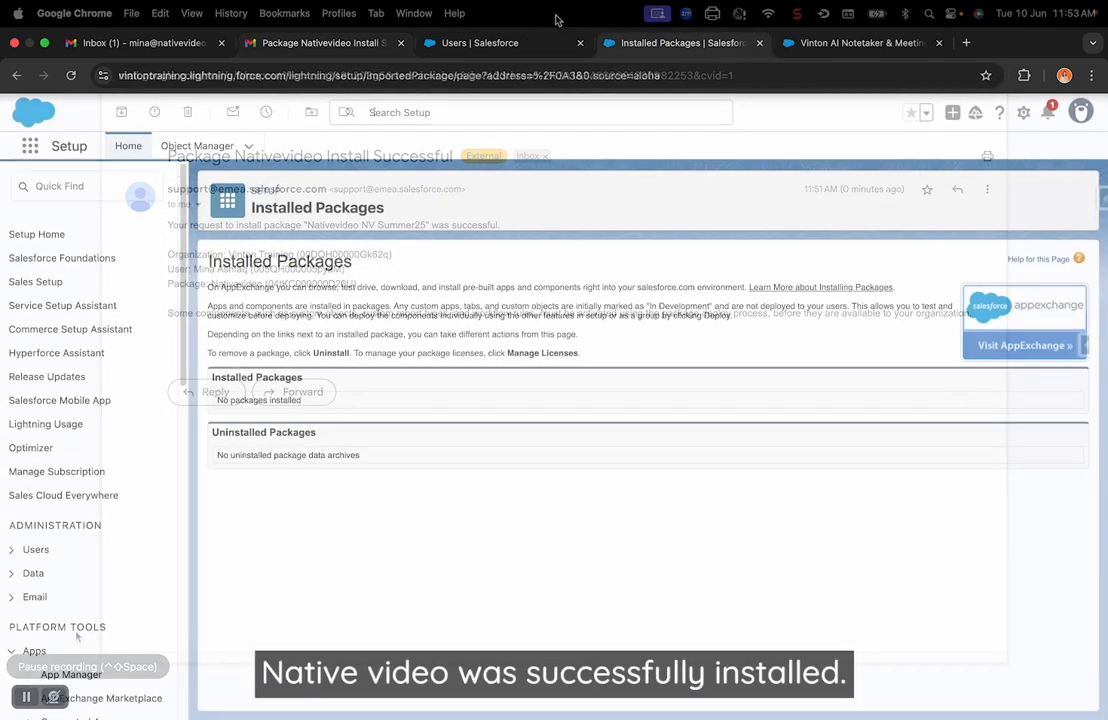
pyautogui.click(72, 76)
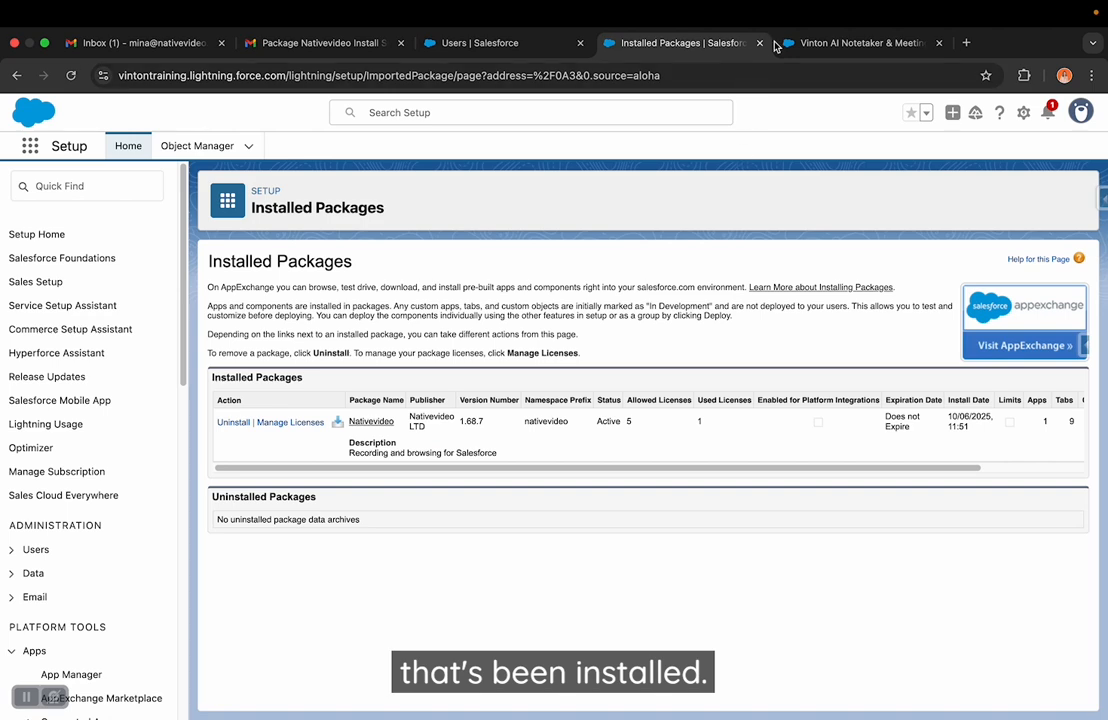
# - Install the Vinton package from its AppExchange listing in production for admins only, agreeing to the terms and conditions
pyautogui.click(806, 44)
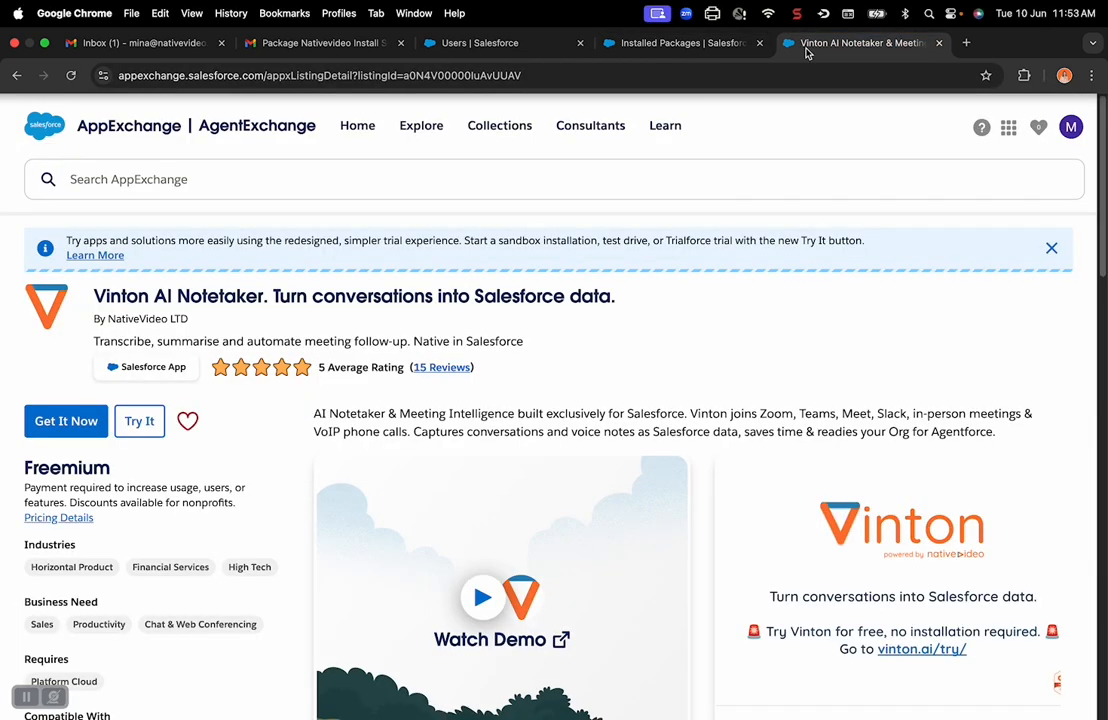
pyautogui.click(68, 423)
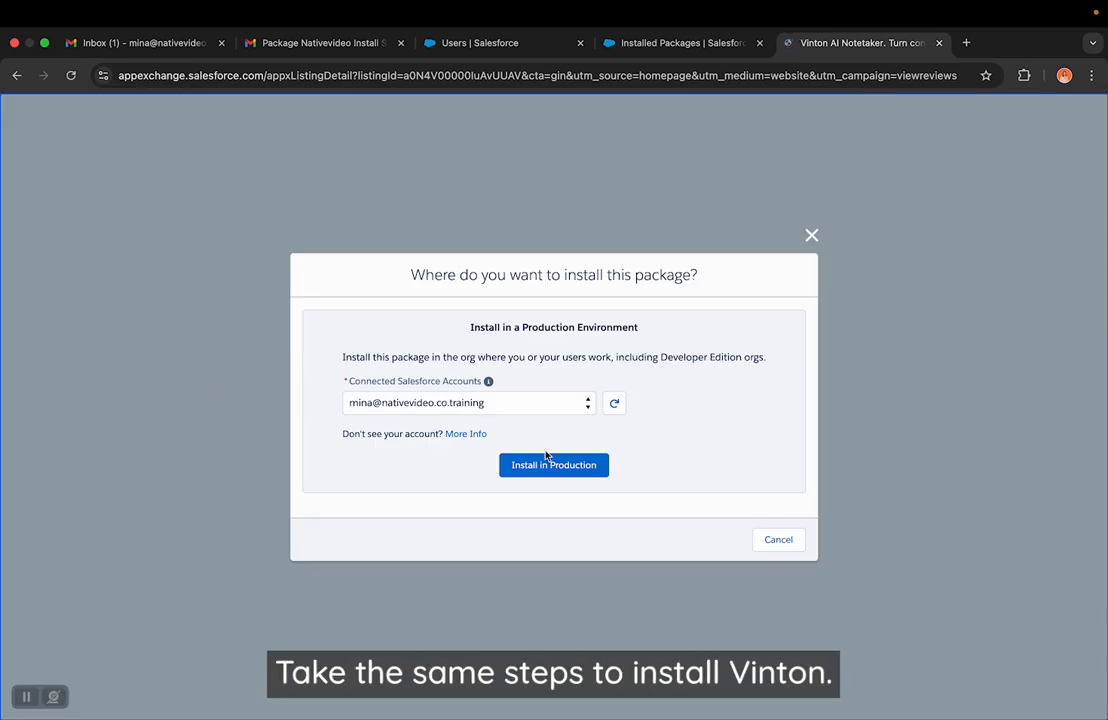
pyautogui.click(546, 467)
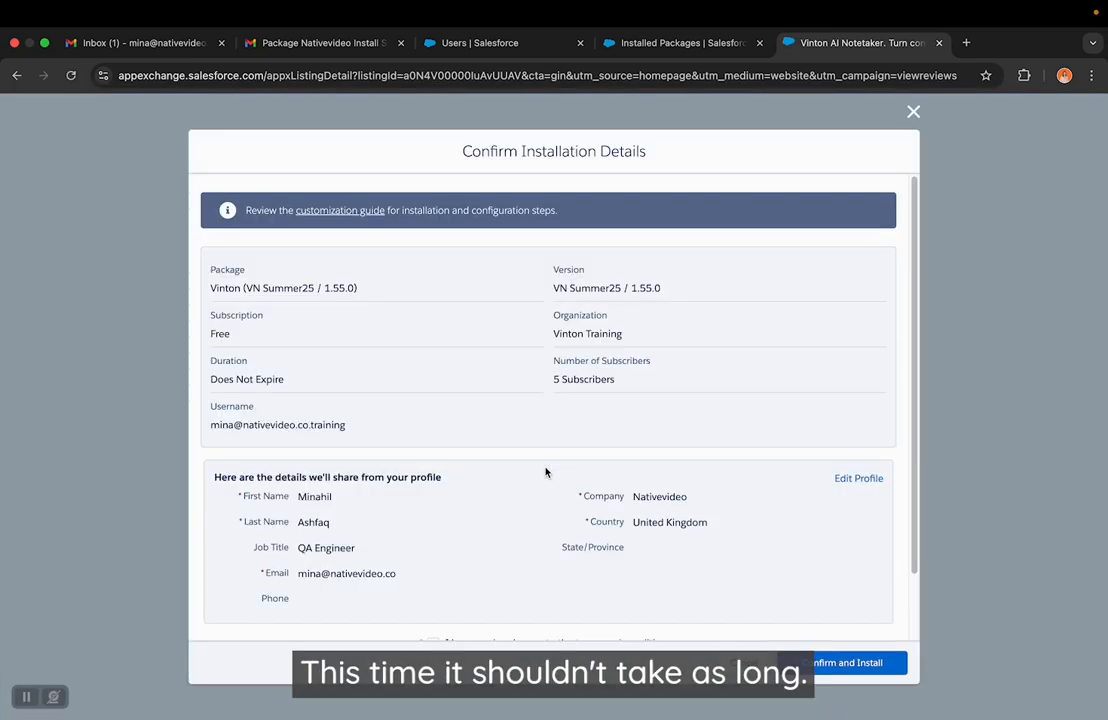
pyautogui.scroll(-3, 546, 472)
pyautogui.click(430, 567)
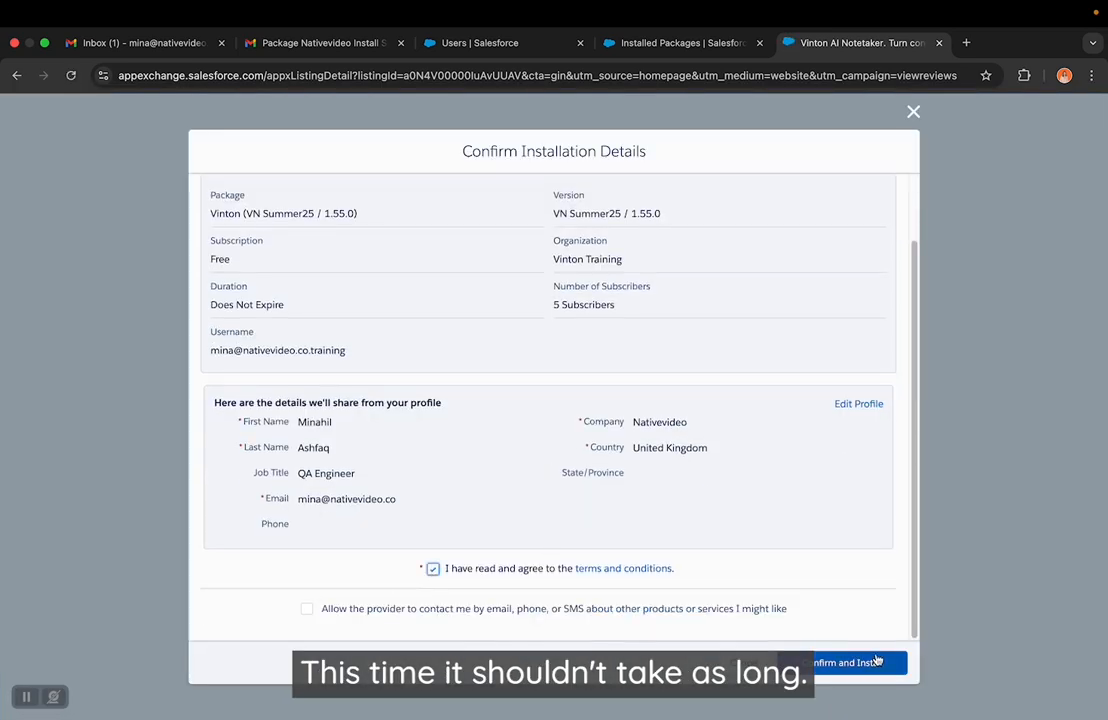
pyautogui.click(868, 663)
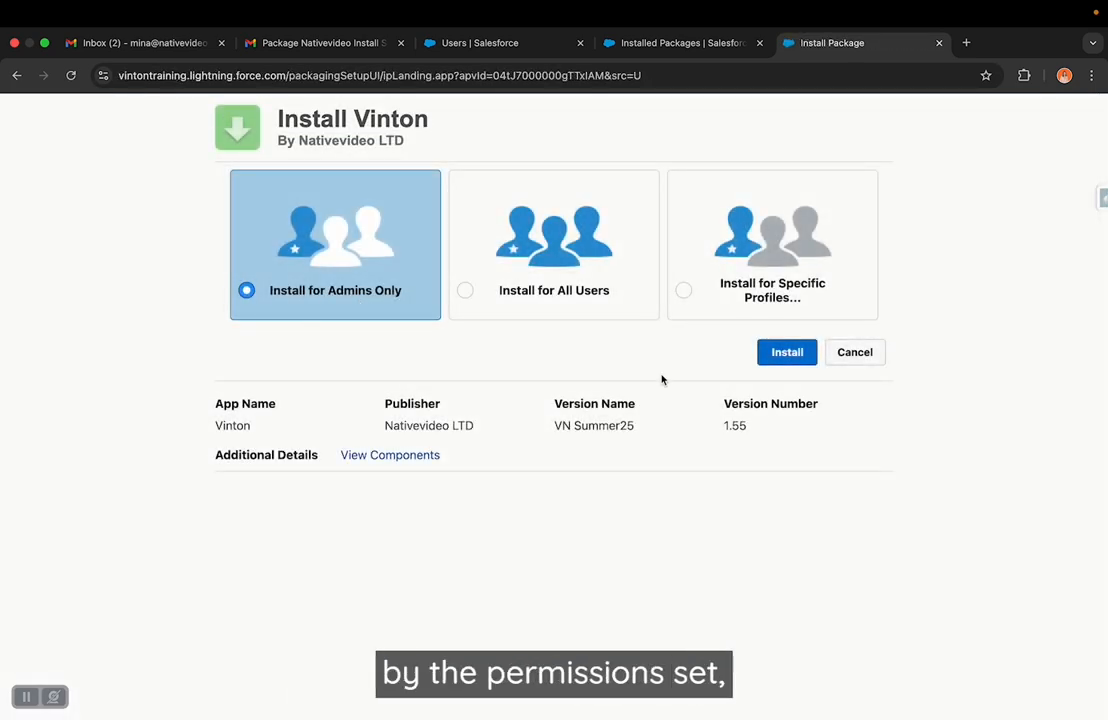
pyautogui.click(787, 353)
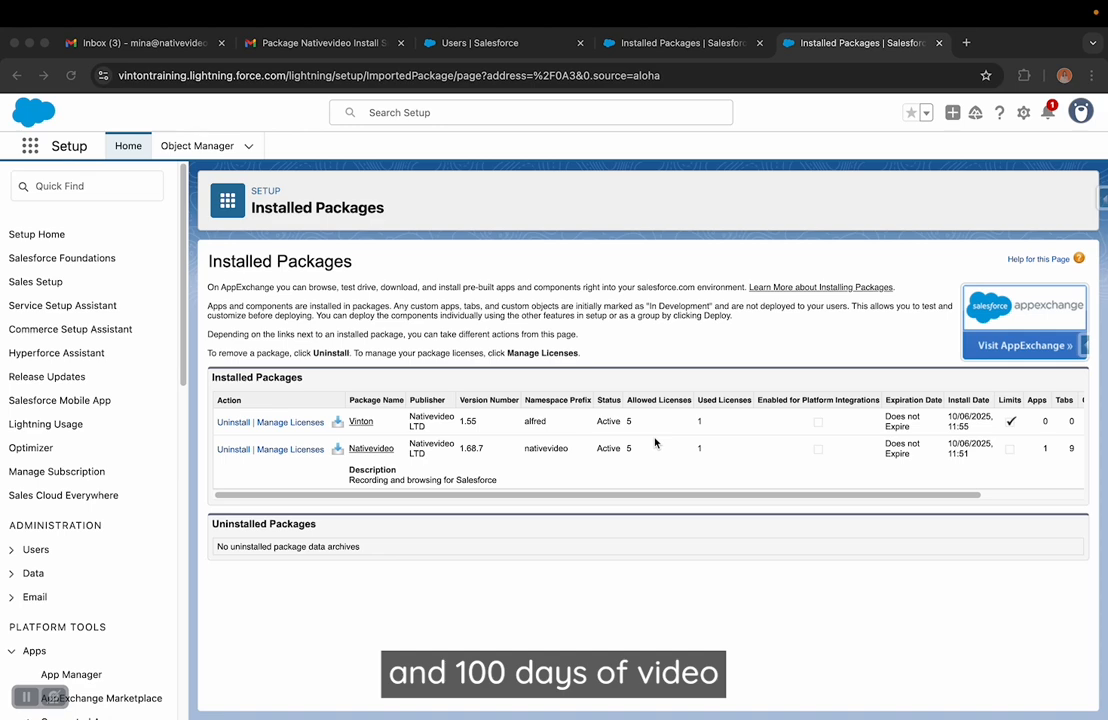
# - Open the logged-in user's full detail record and check the licences under Managed Packages
pyautogui.click(1078, 113)
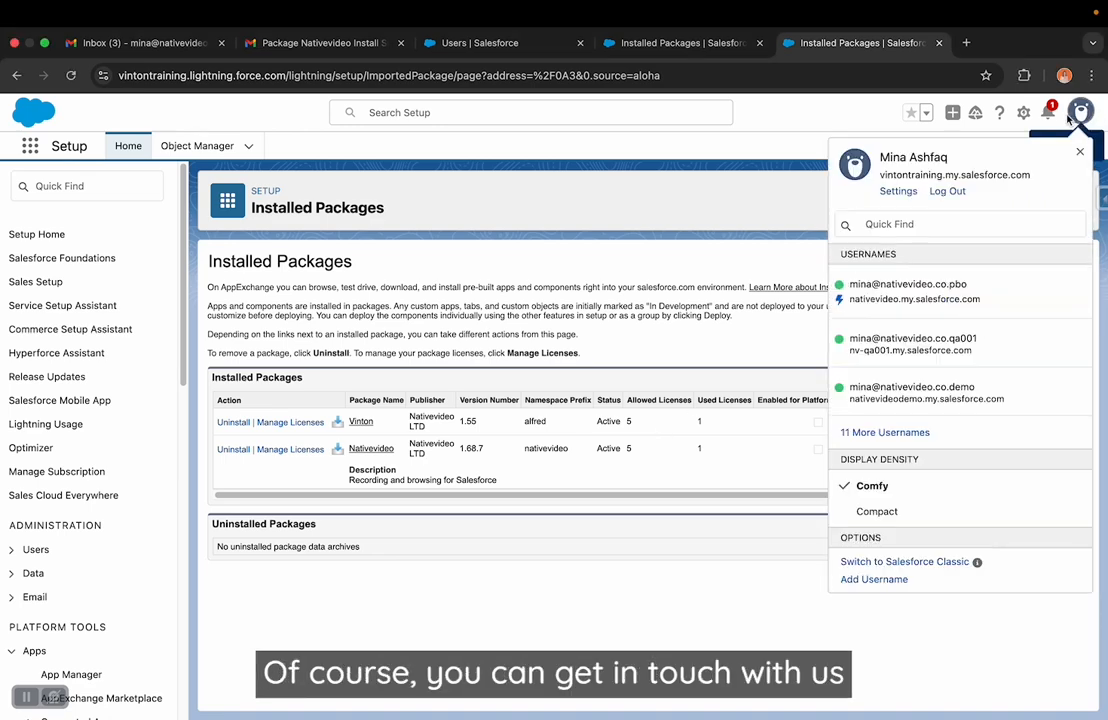
pyautogui.click(908, 157)
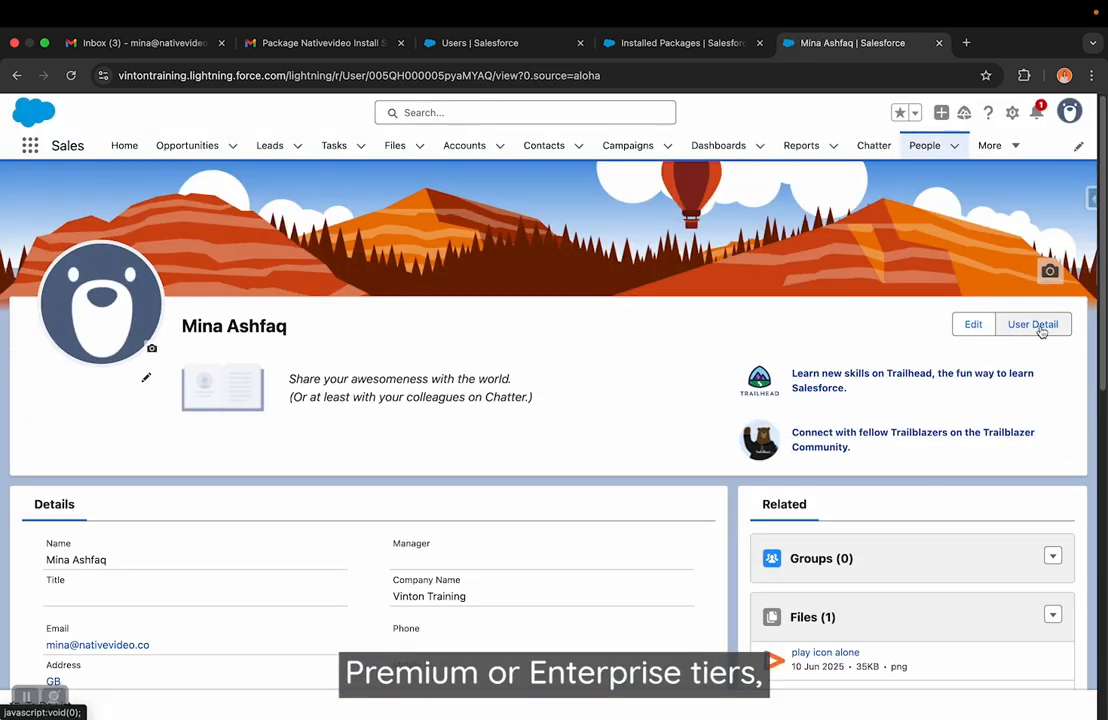
pyautogui.click(1036, 326)
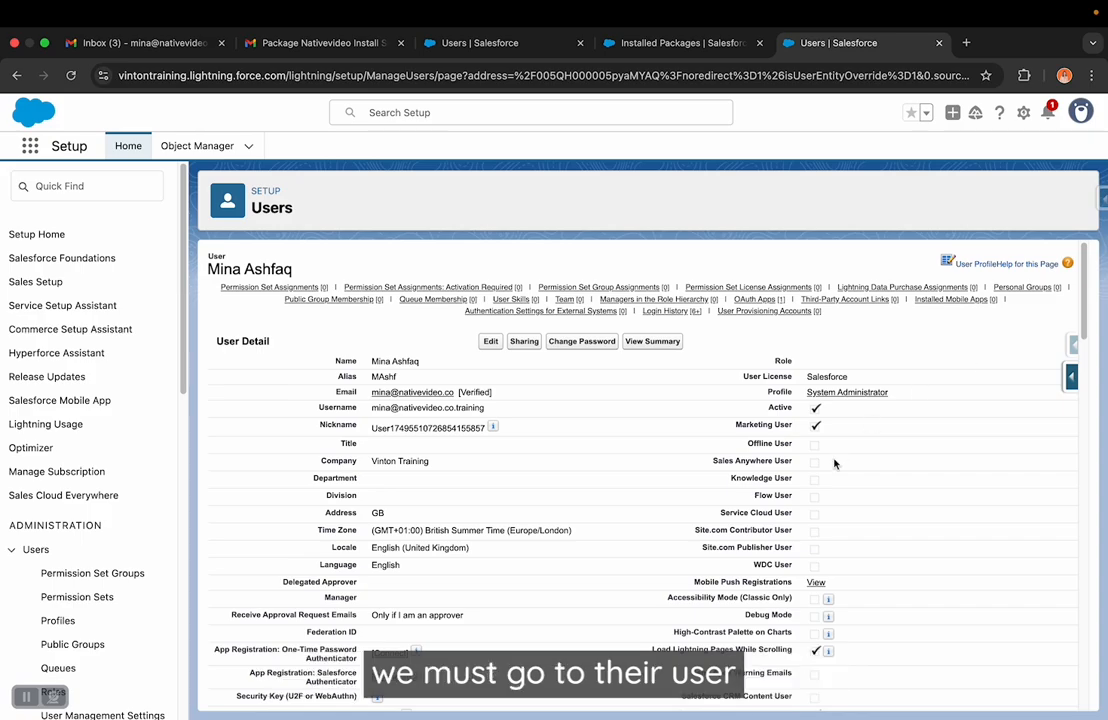
pyautogui.scroll(-15, 660, 453)
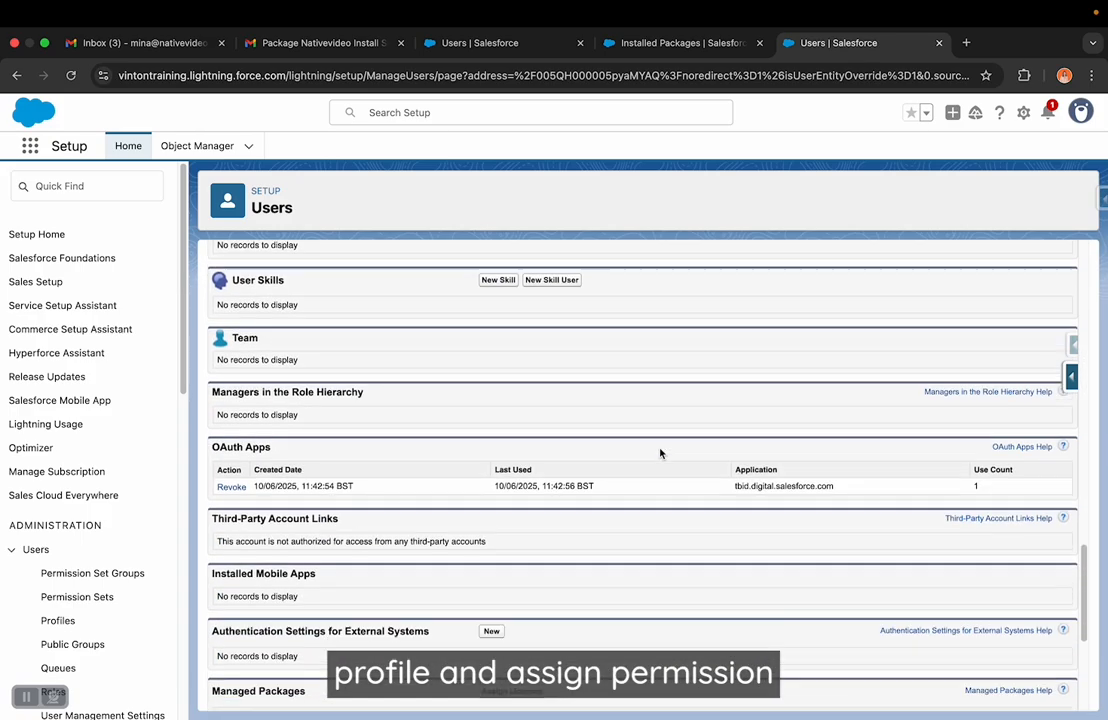
pyautogui.scroll(-4, 660, 453)
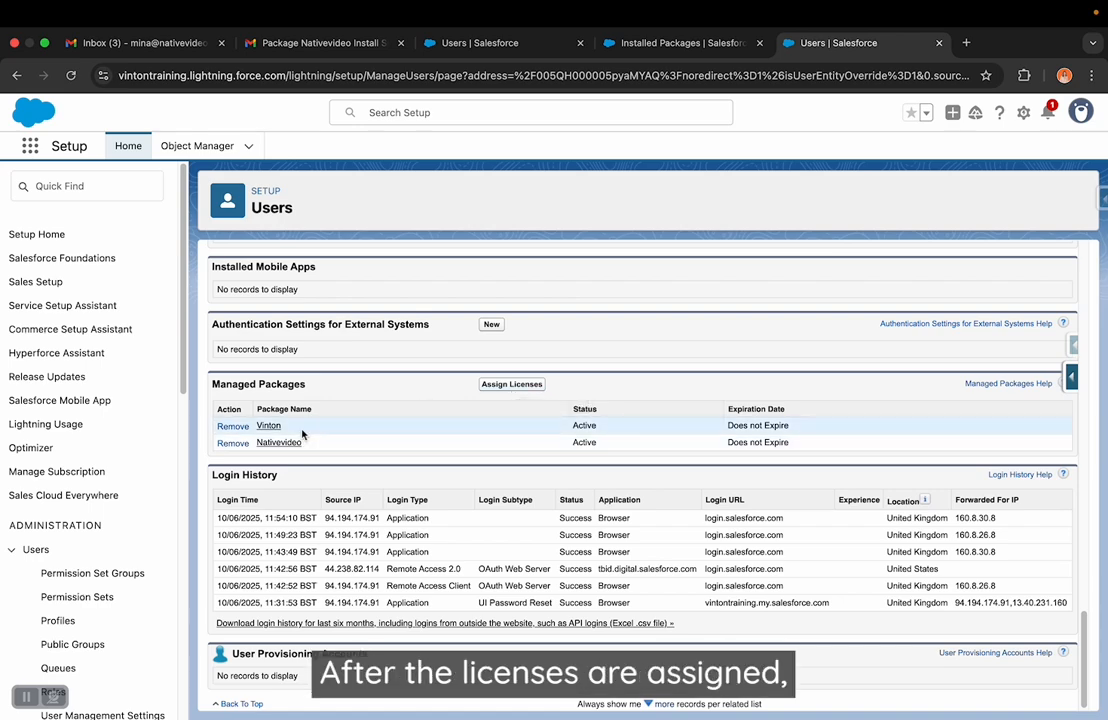
# - Edit the user's permission set assignments and add Nativevideo Permissions to the enabled sets
pyautogui.scroll(10, 303, 433)
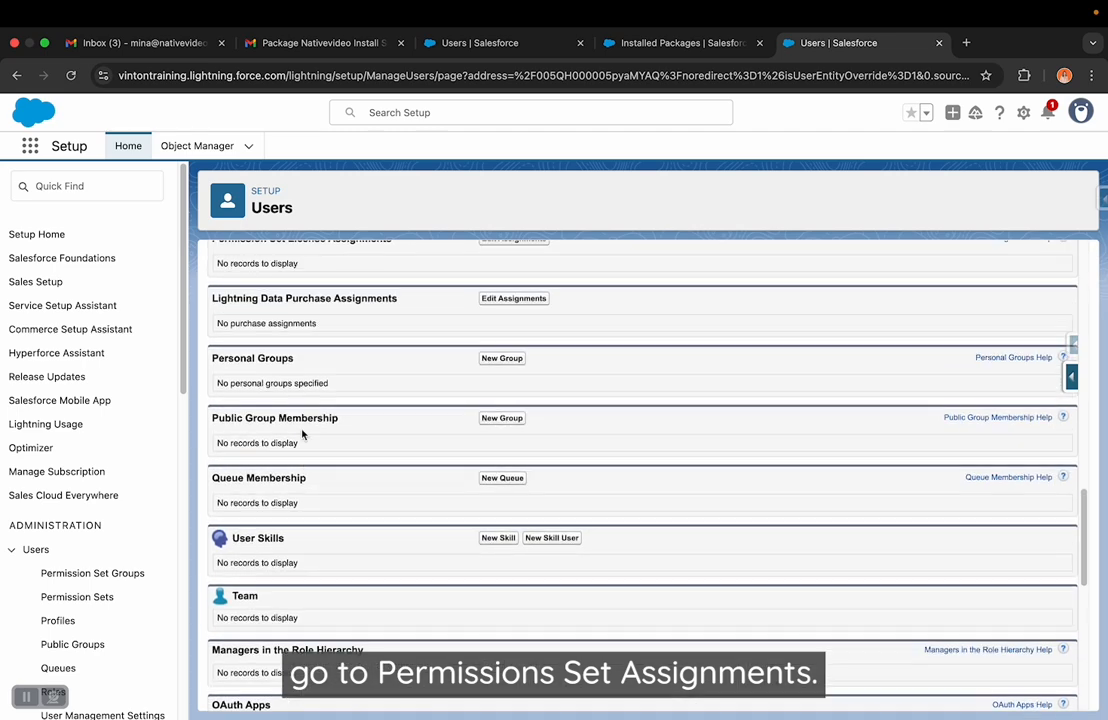
pyautogui.scroll(5, 303, 433)
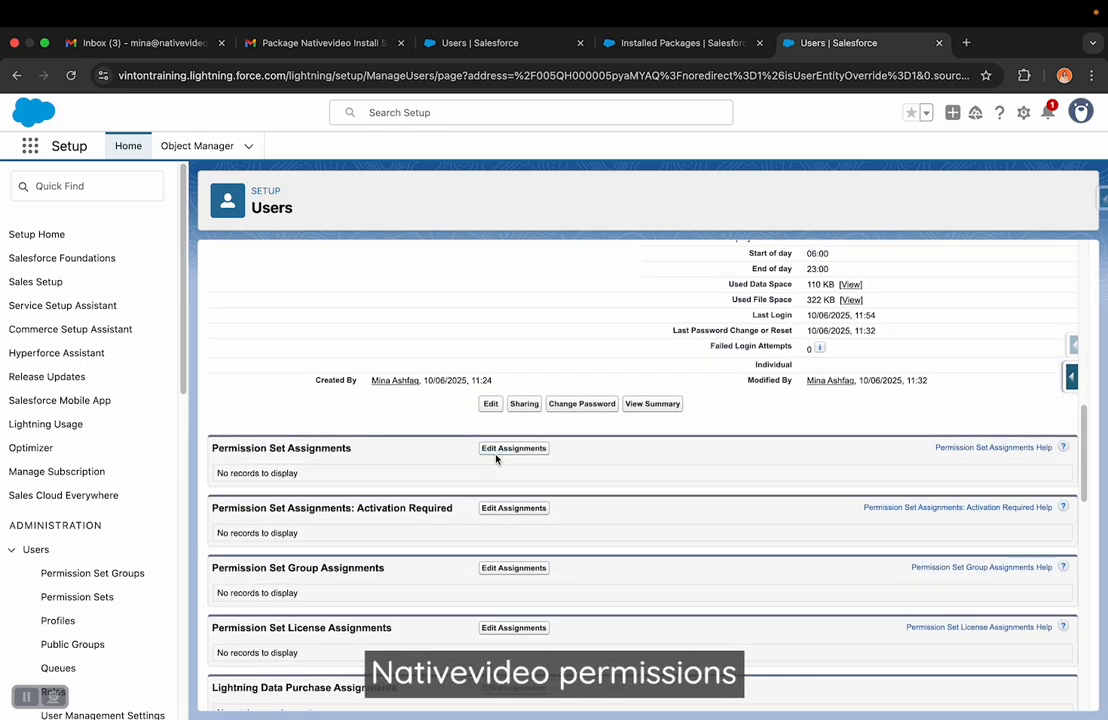
pyautogui.click(496, 455)
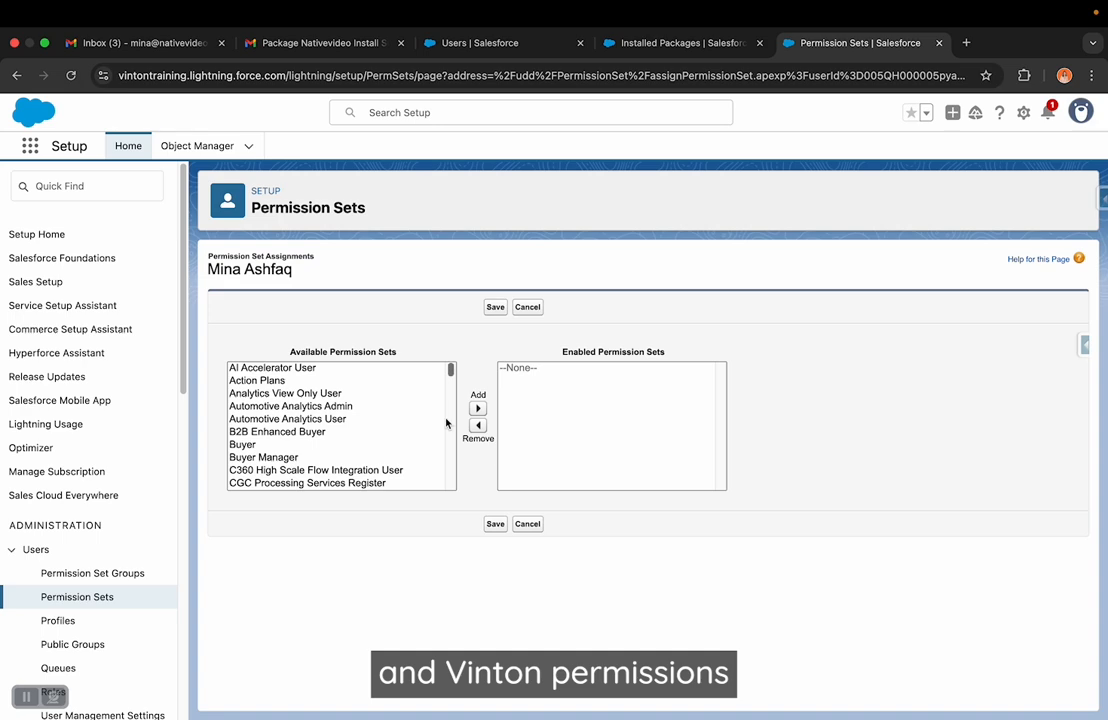
pyautogui.press('super+f')
pyautogui.write('native')
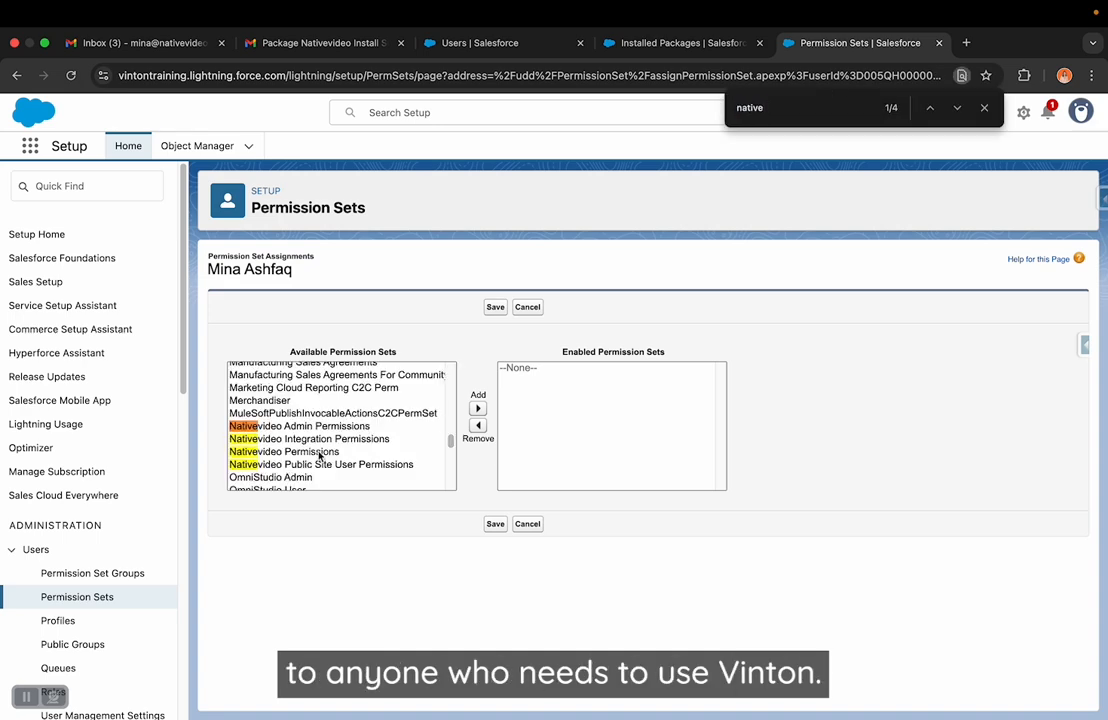
pyautogui.doubleClick(320, 452)
# - Find Vinton Permissions among the available permission sets and add it to the enabled sets
pyautogui.click(791, 108)
pyautogui.write('vin')
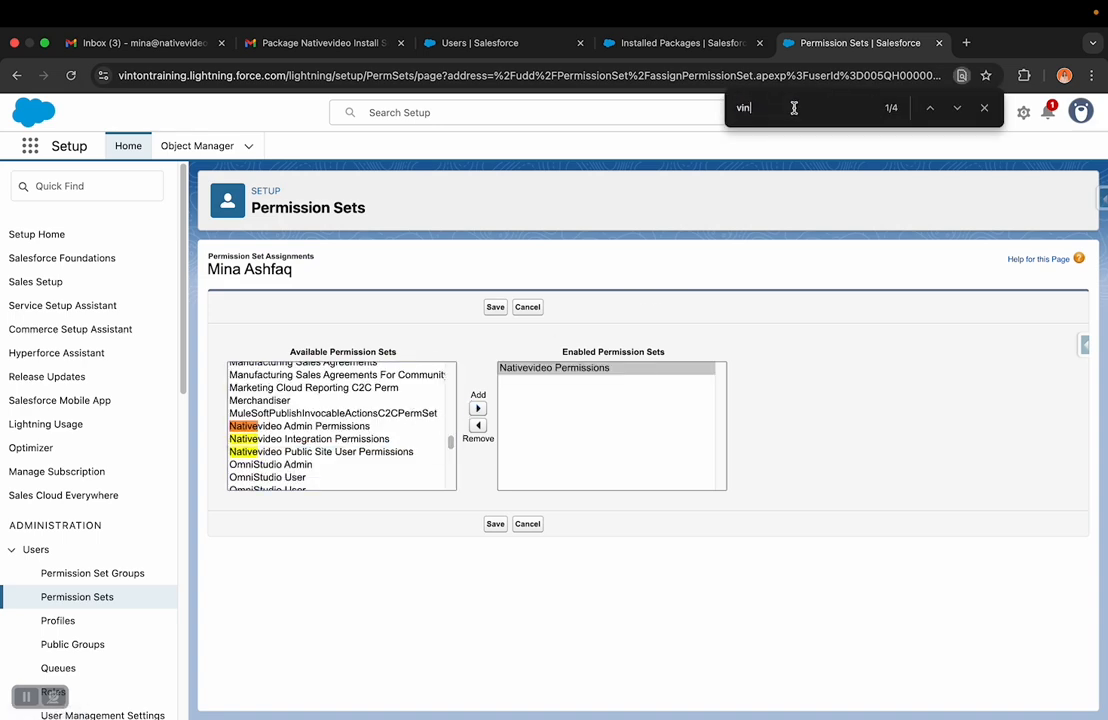
pyautogui.write('ton')
pyautogui.click(305, 456)
pyautogui.click(478, 408)
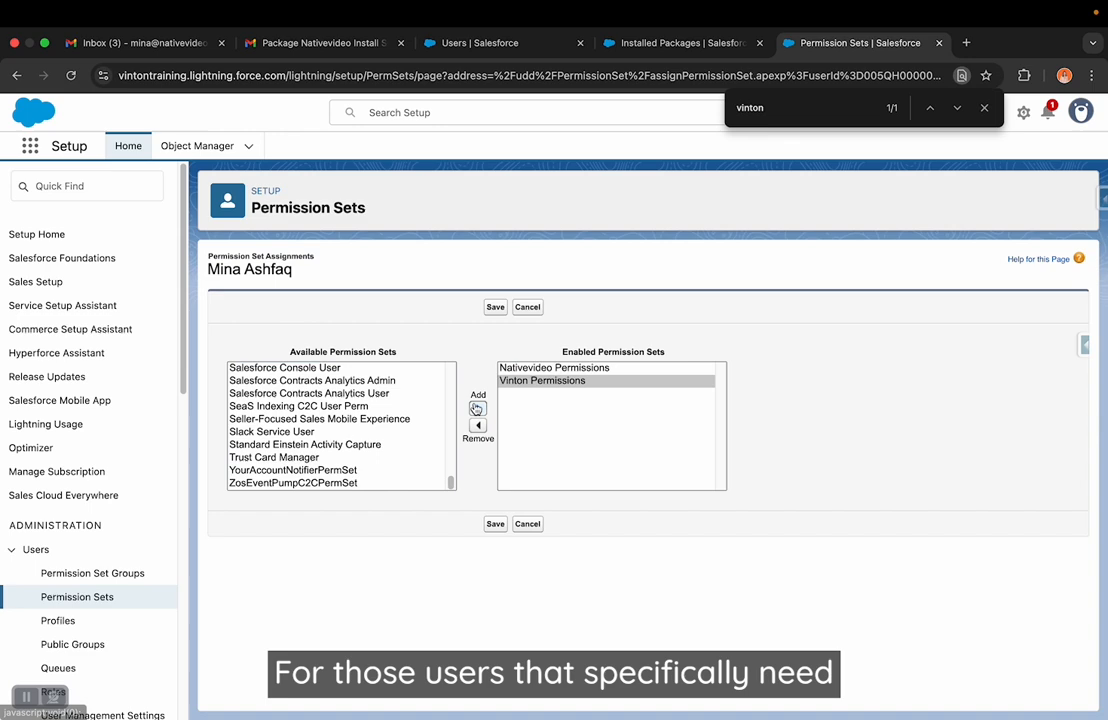
# - Find Nativevideo Admin Permissions among the available permission sets and add it to the enabled sets
pyautogui.click(582, 368)
pyautogui.click(794, 103)
pyautogui.write('native')
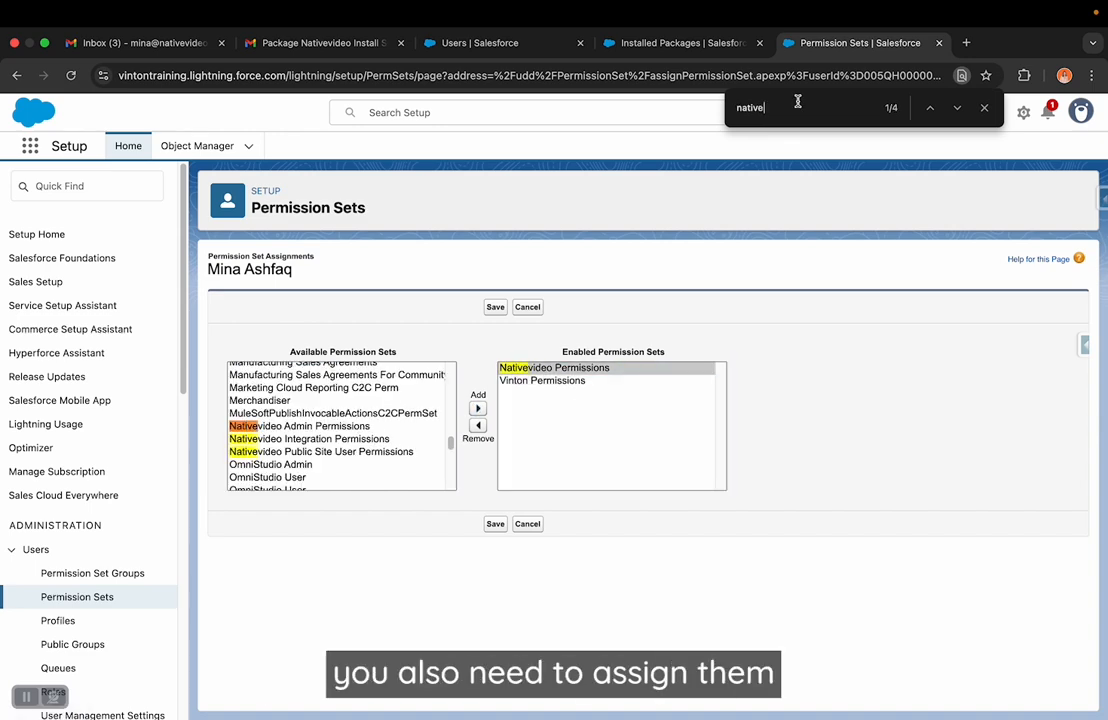
pyautogui.click(316, 427)
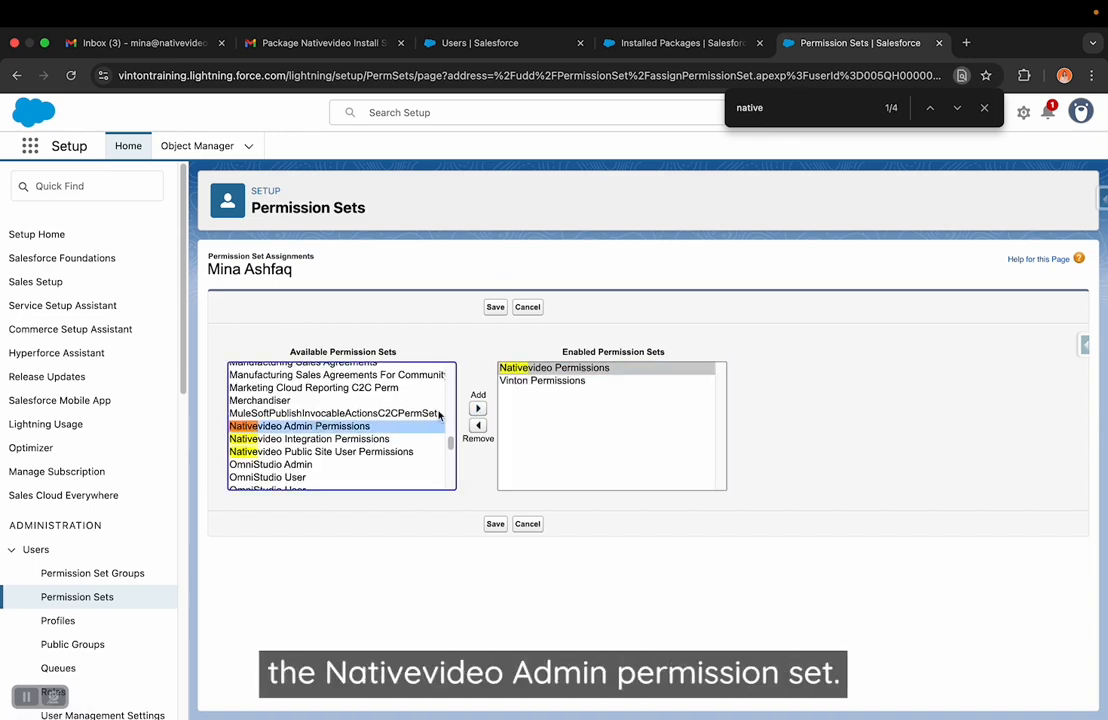
pyautogui.click(477, 409)
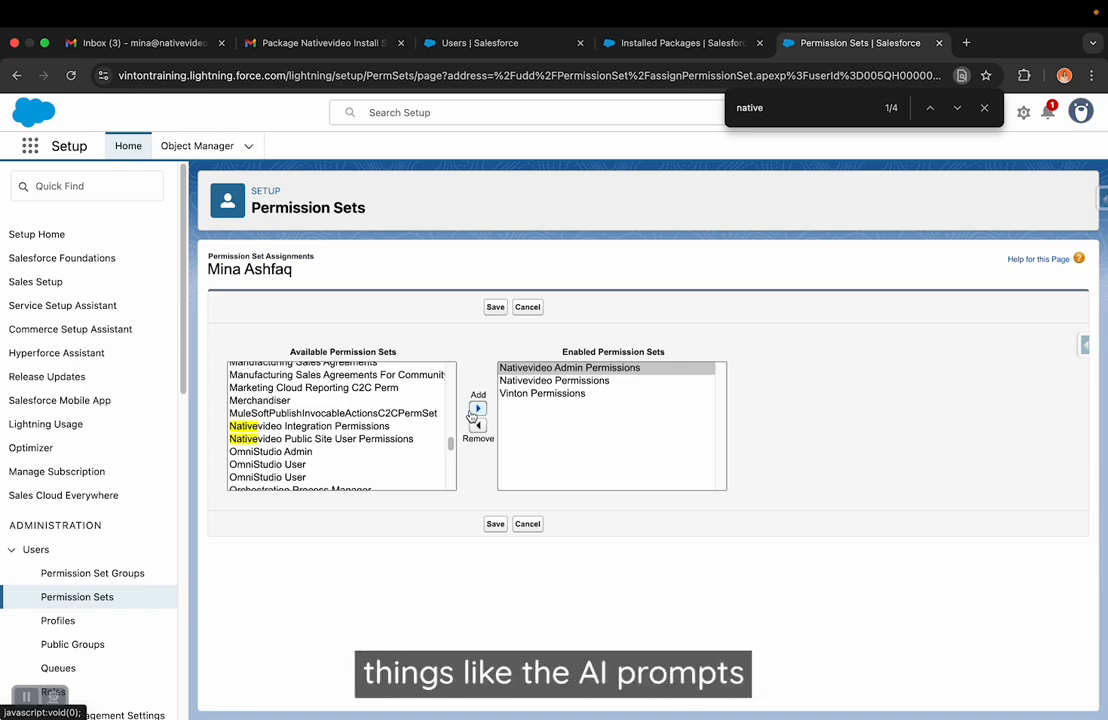
pyautogui.click(984, 107)
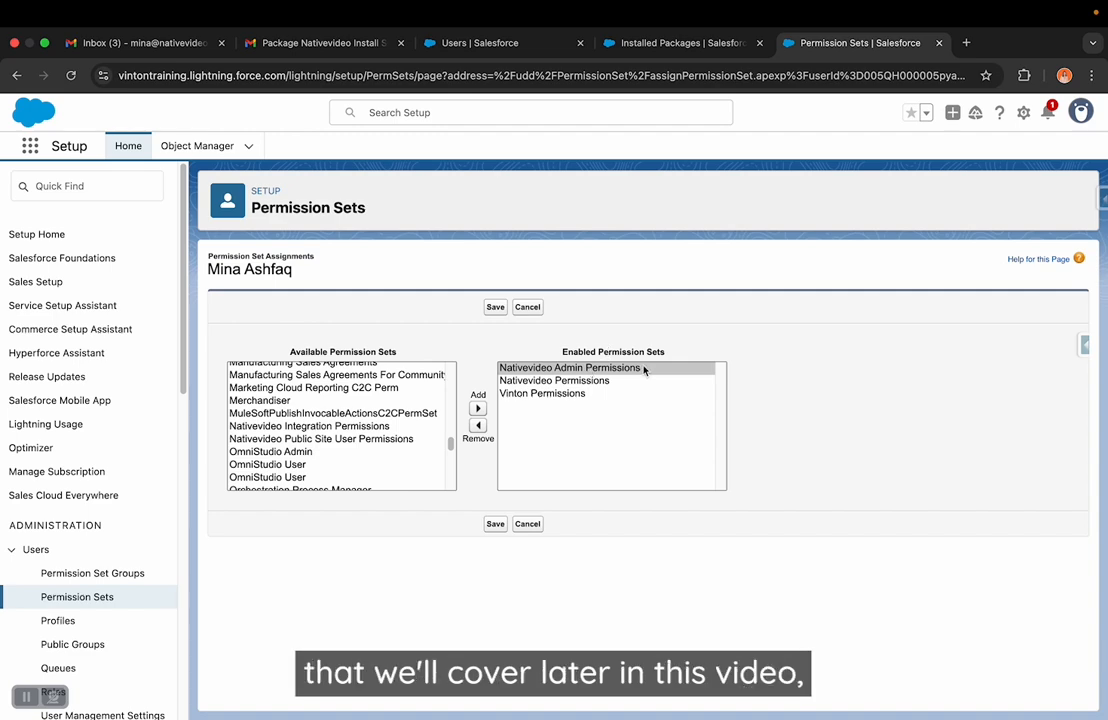
# - Save the permission set assignments and look over the user's detail record
pyautogui.click(494, 525)
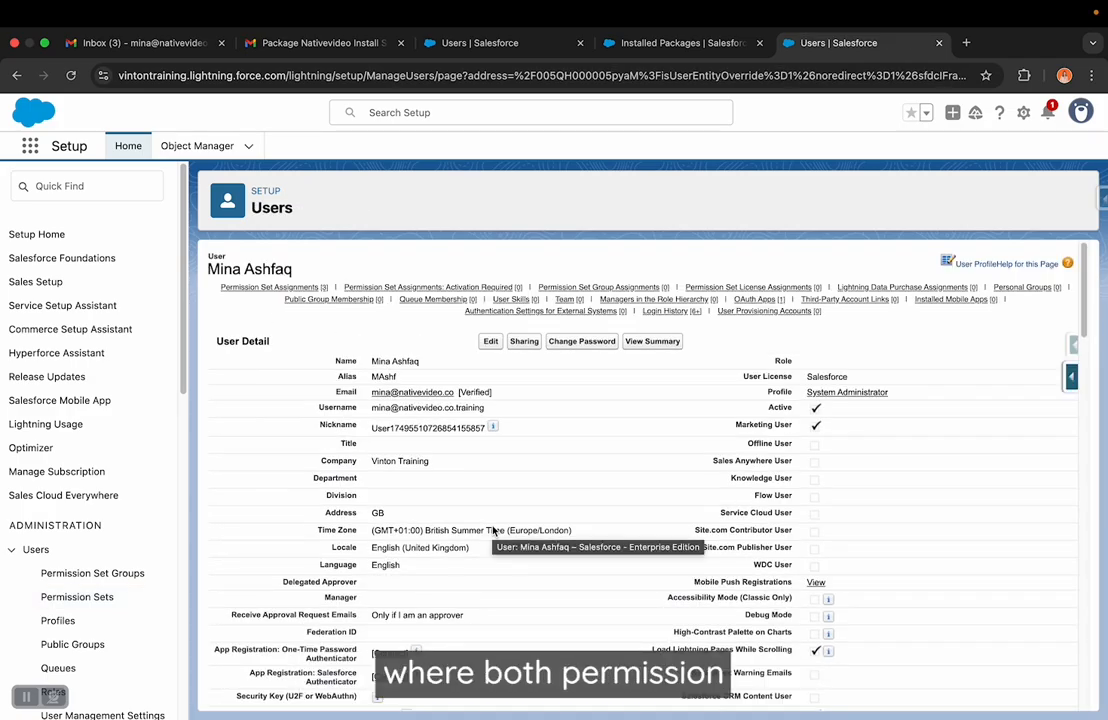
pyautogui.scroll(-5, 492, 530)
pyautogui.scroll(2, 492, 530)
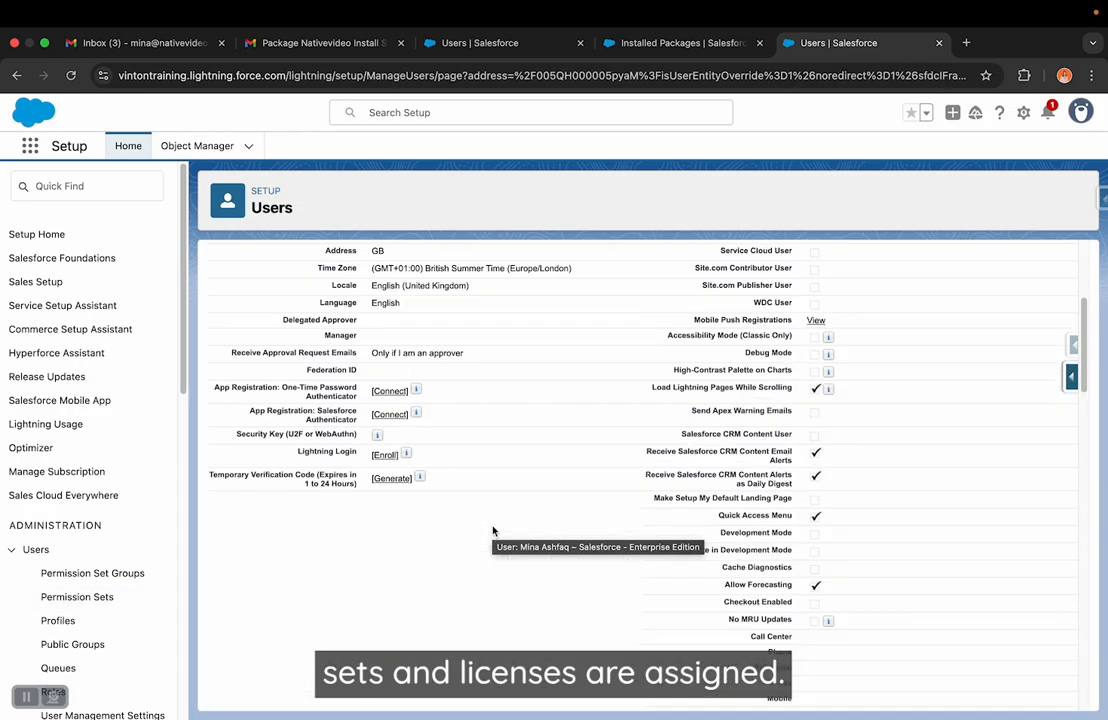
# - Look over the user's permission sets and managed packages, and open the Nativevideo Admin app
pyautogui.scroll(-2, 492, 530)
pyautogui.scroll(-5, 492, 530)
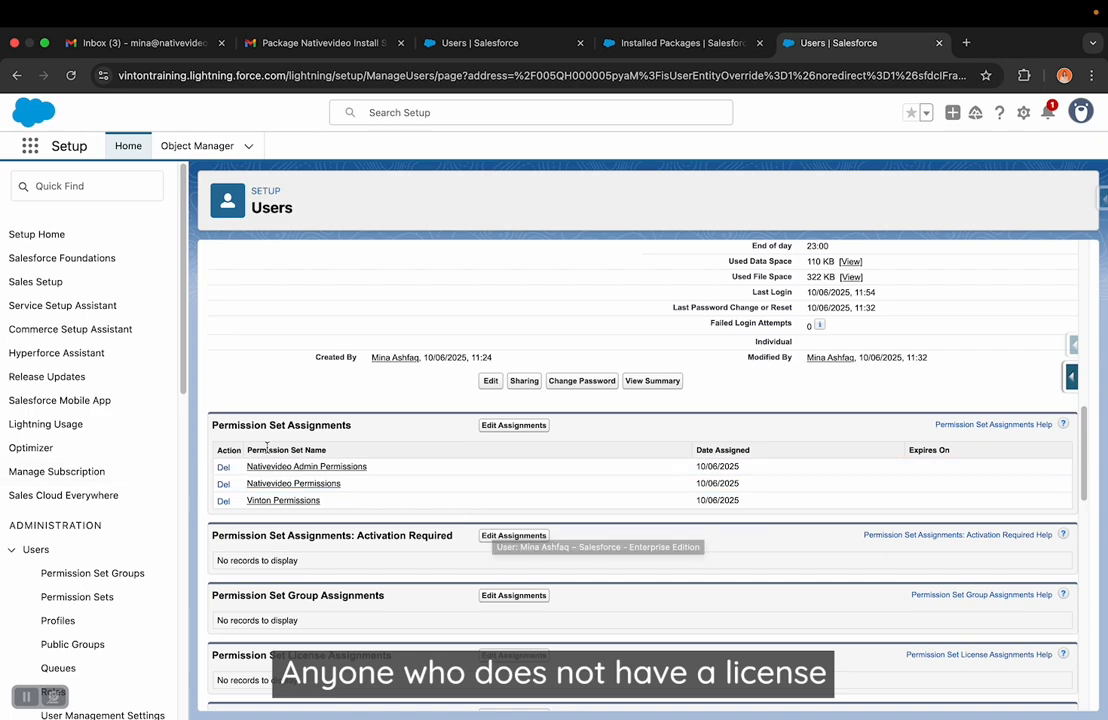
pyautogui.scroll(-10, 270, 505)
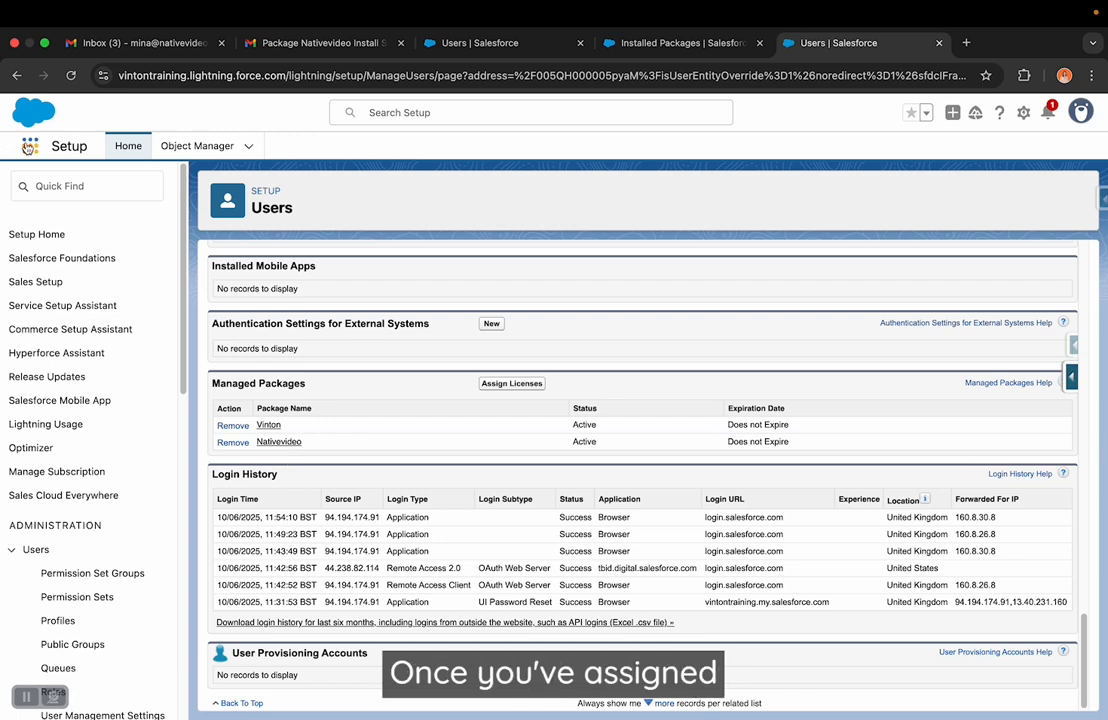
pyautogui.click(29, 147)
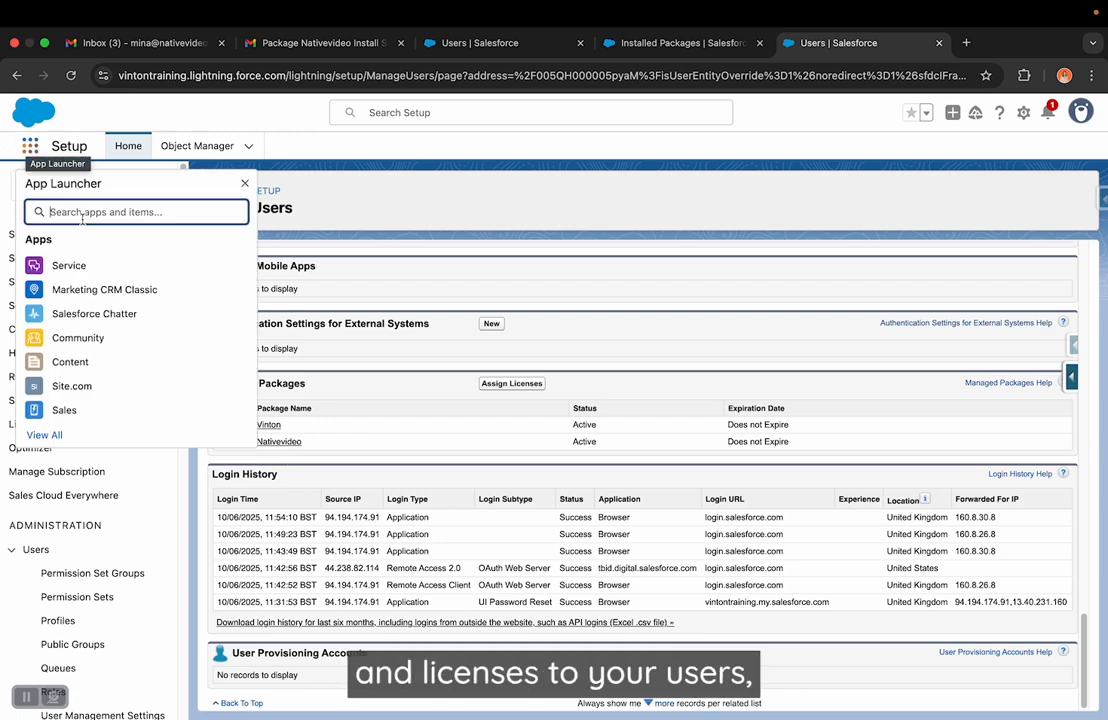
pyautogui.write('nat')
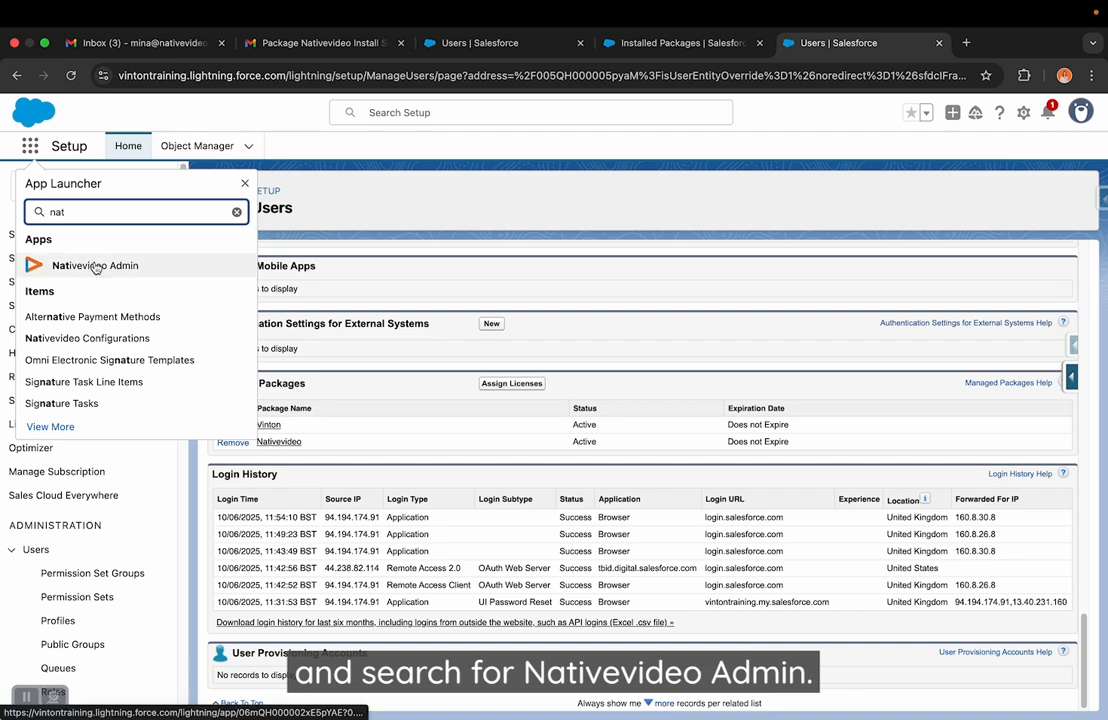
pyautogui.click(95, 265)
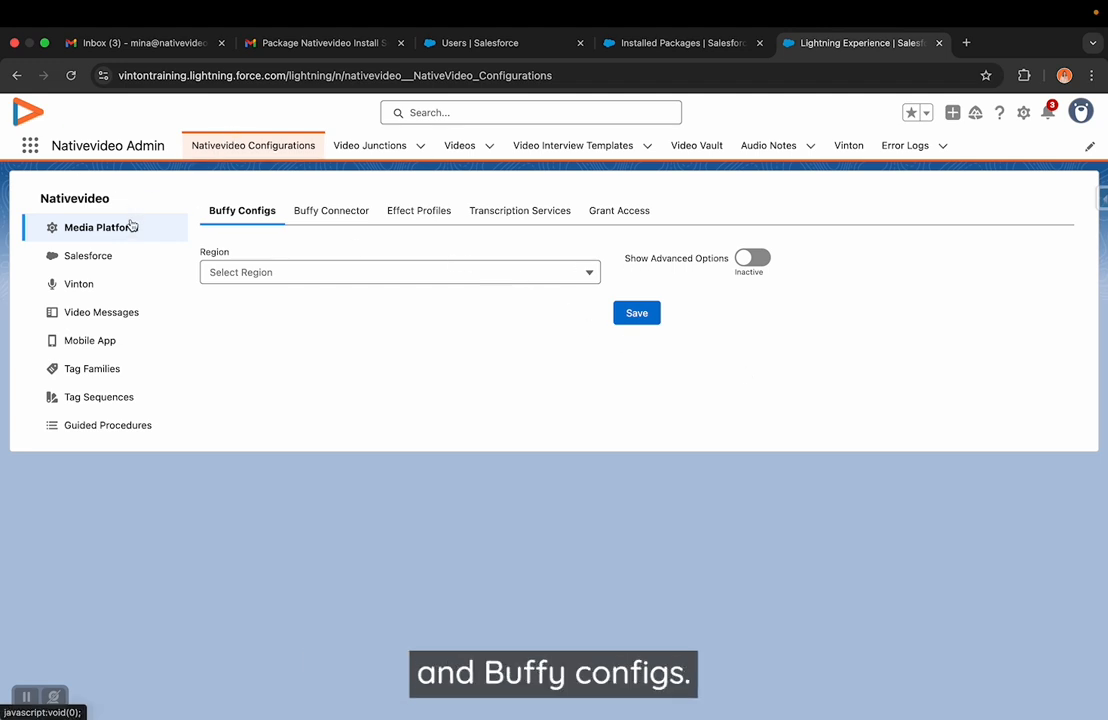
# - Set the media platform's Buffy Configs region to Europe (Germany), save the change, and open the Buffy Connector settings
pyautogui.click(281, 283)
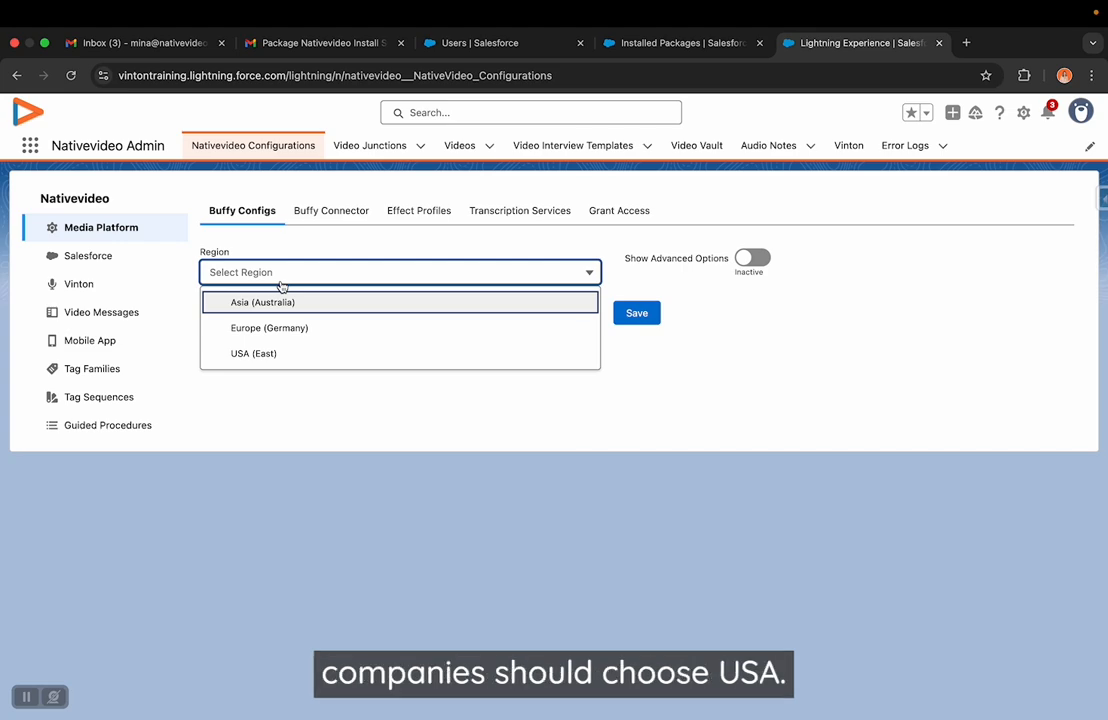
pyautogui.click(270, 328)
pyautogui.click(636, 313)
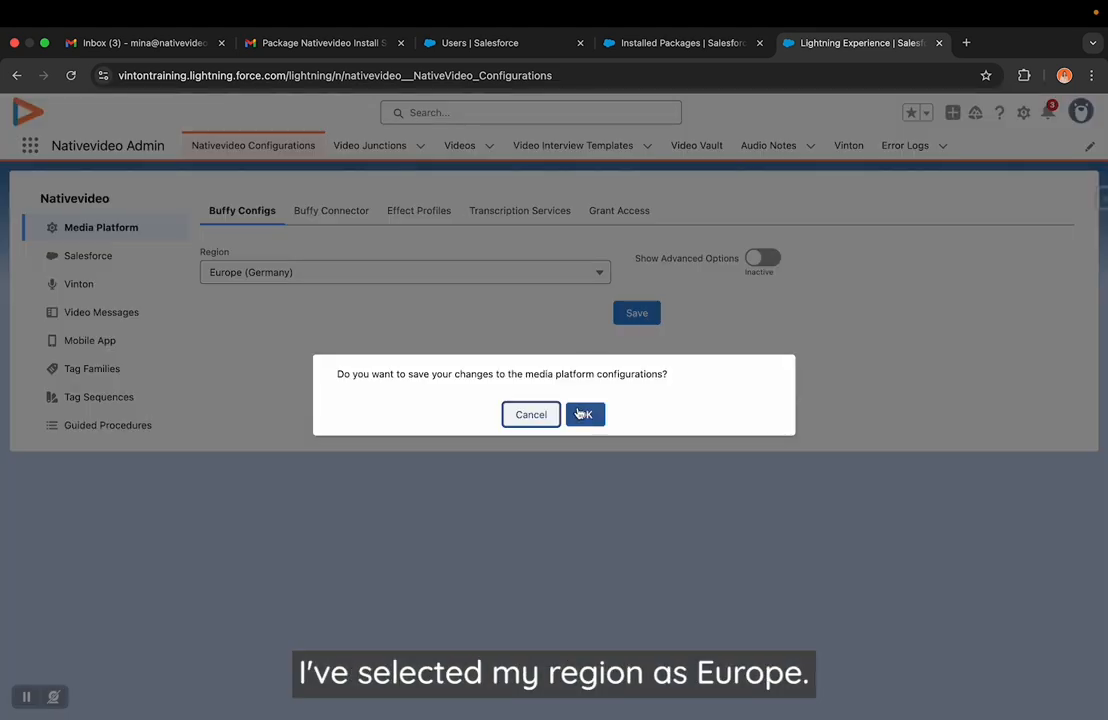
pyautogui.click(588, 415)
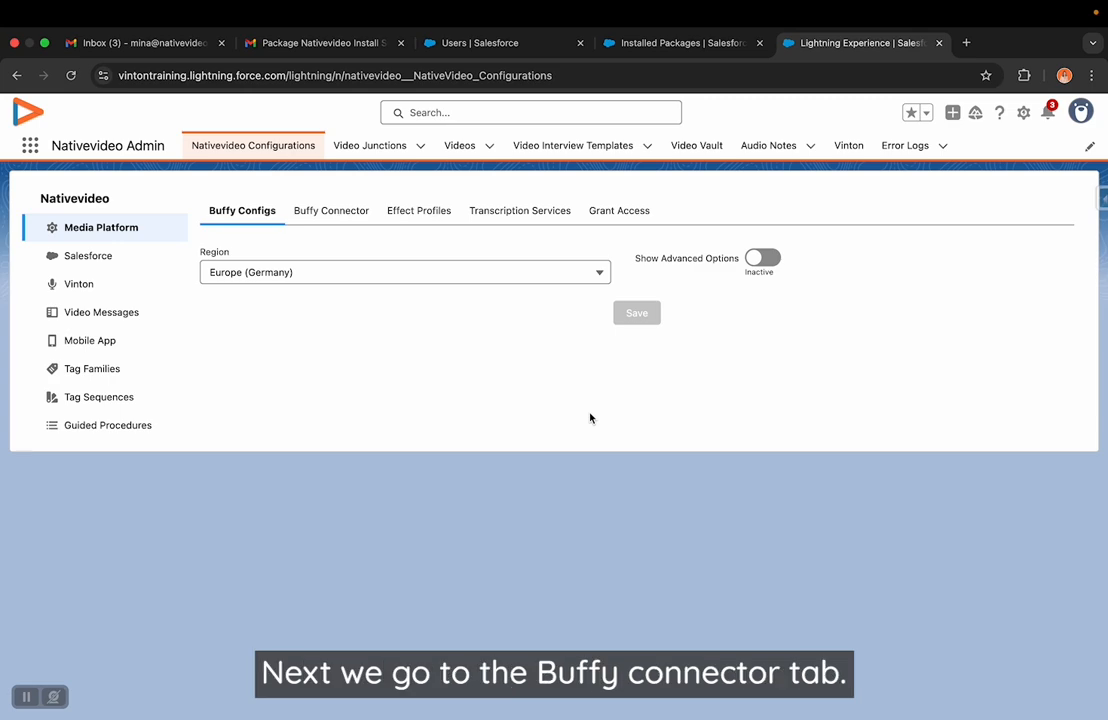
pyautogui.click(723, 188)
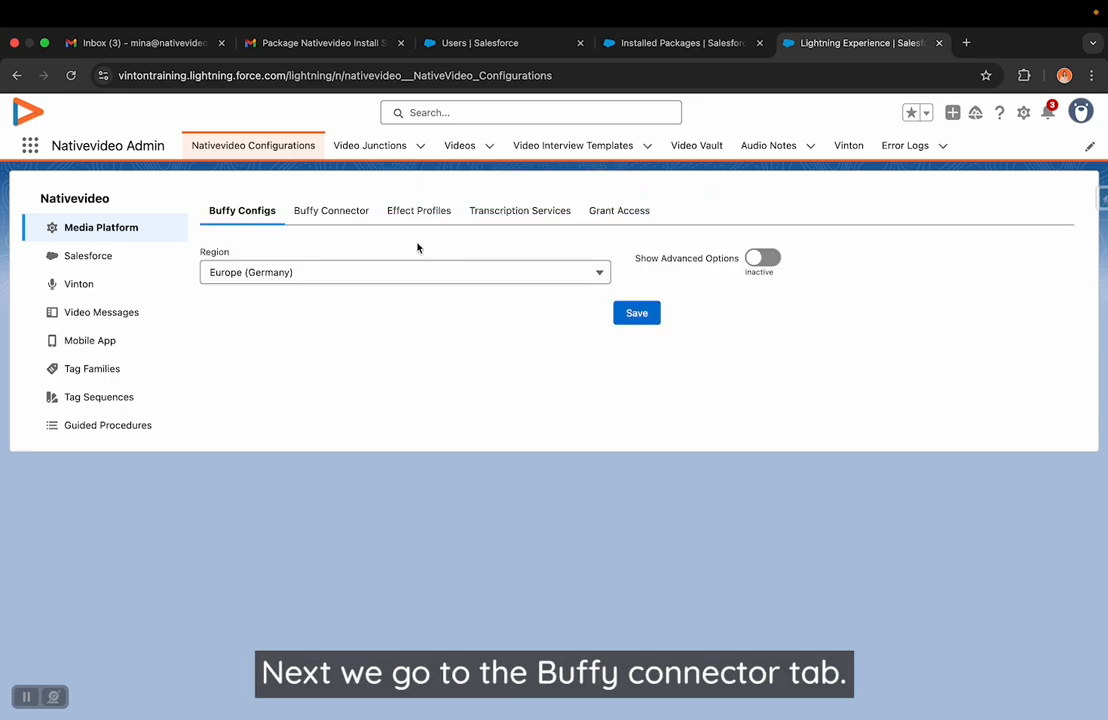
pyautogui.click(316, 216)
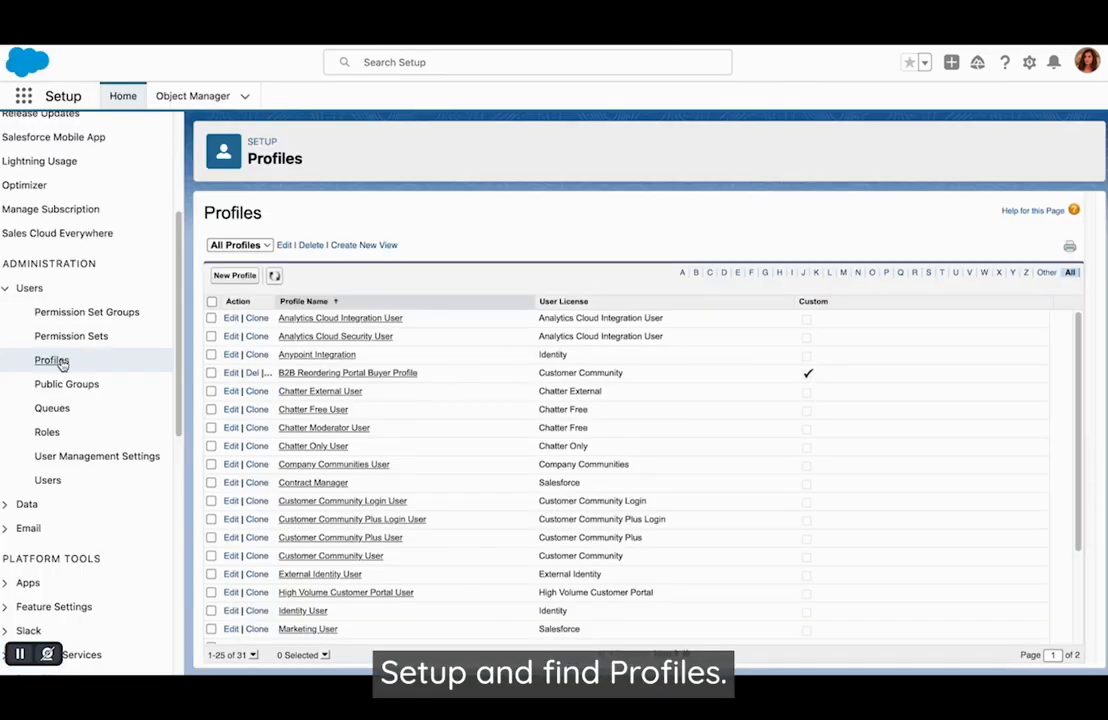
# - Clone the Minimum Access - API Only Integrations profile as "Vinton Integration - API Only" and save it
pyautogui.click(52, 361)
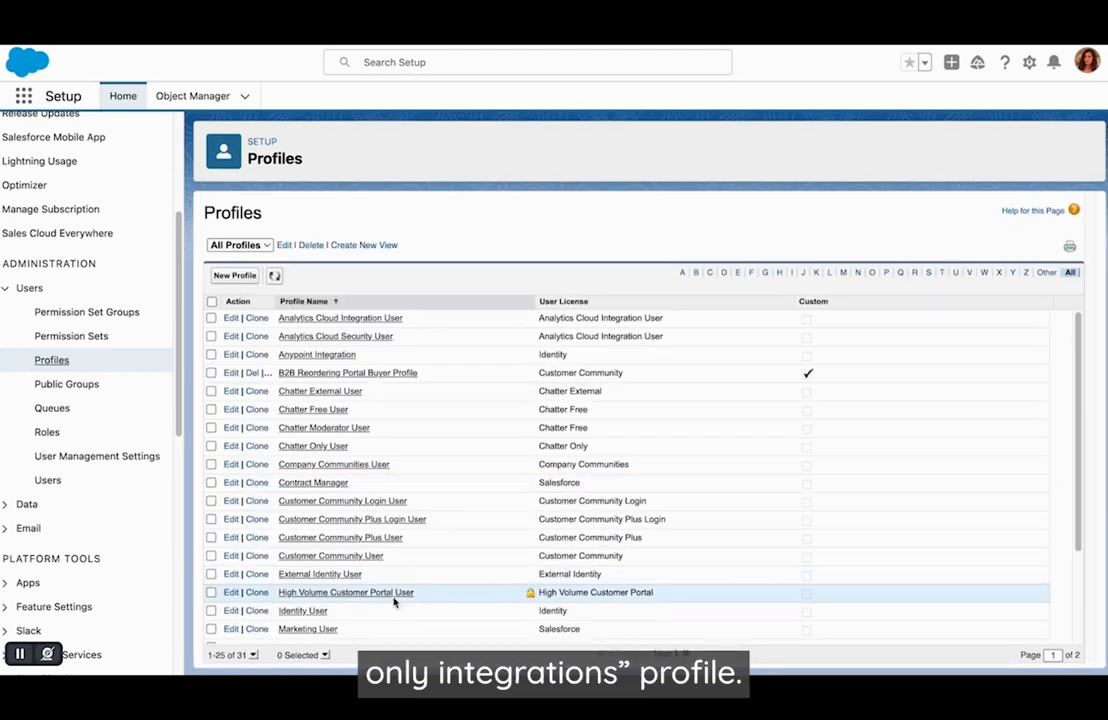
pyautogui.scroll(-3, 380, 575)
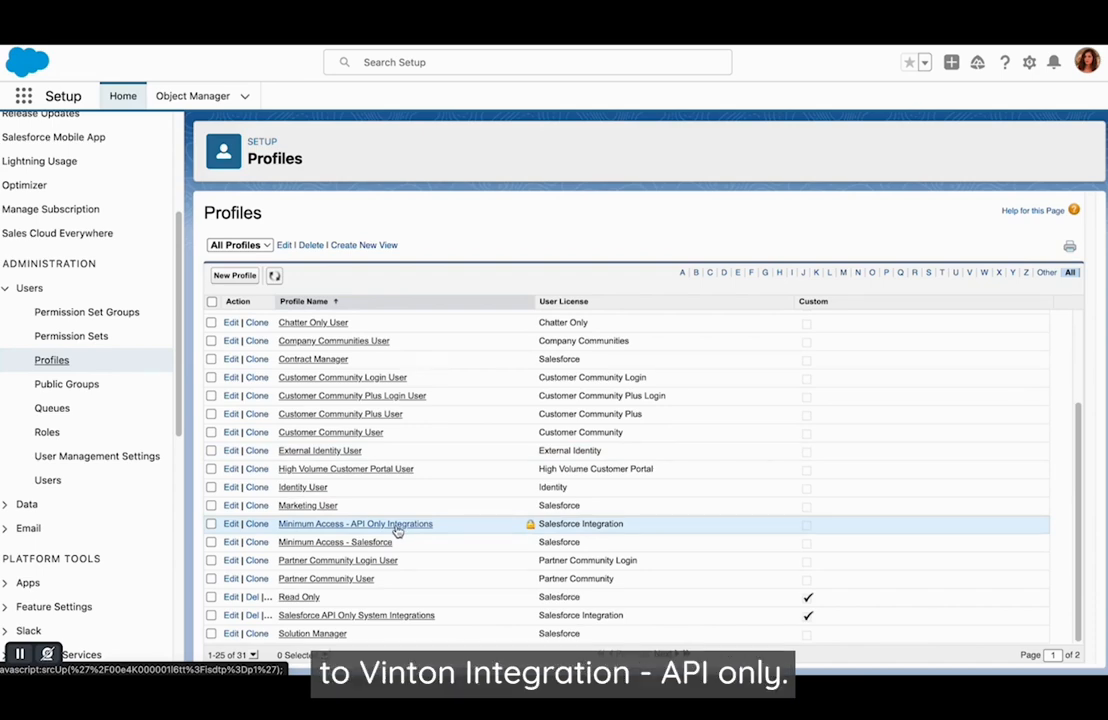
pyautogui.click(257, 524)
pyautogui.write('Vinton Int')
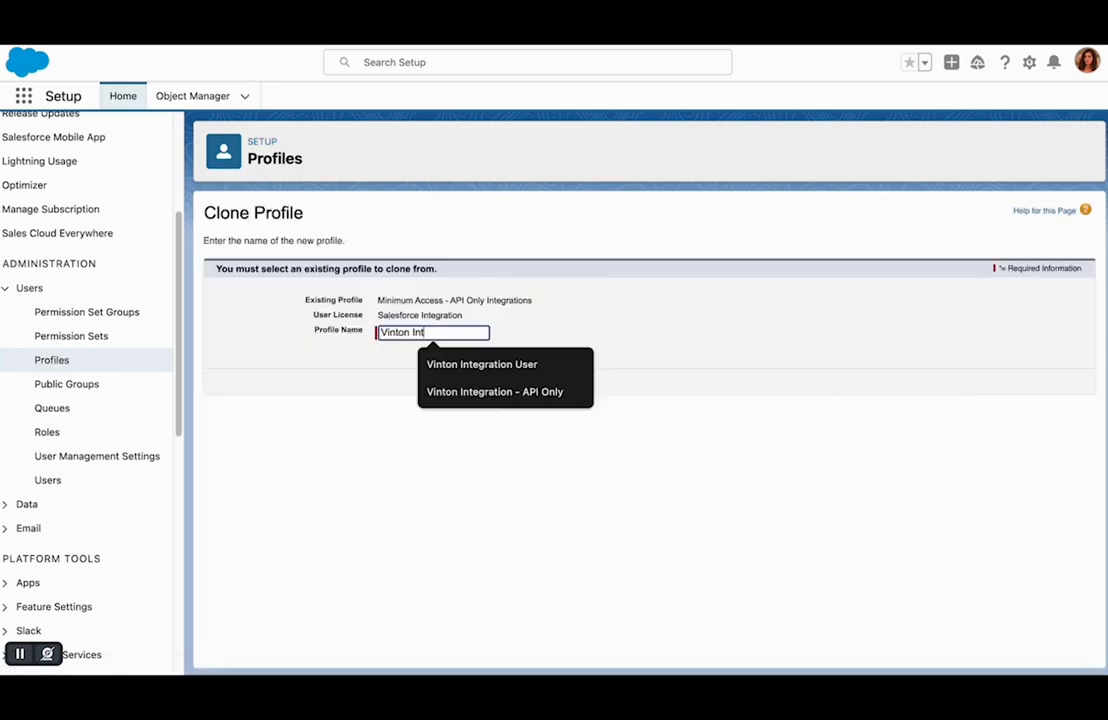
pyautogui.click(455, 391)
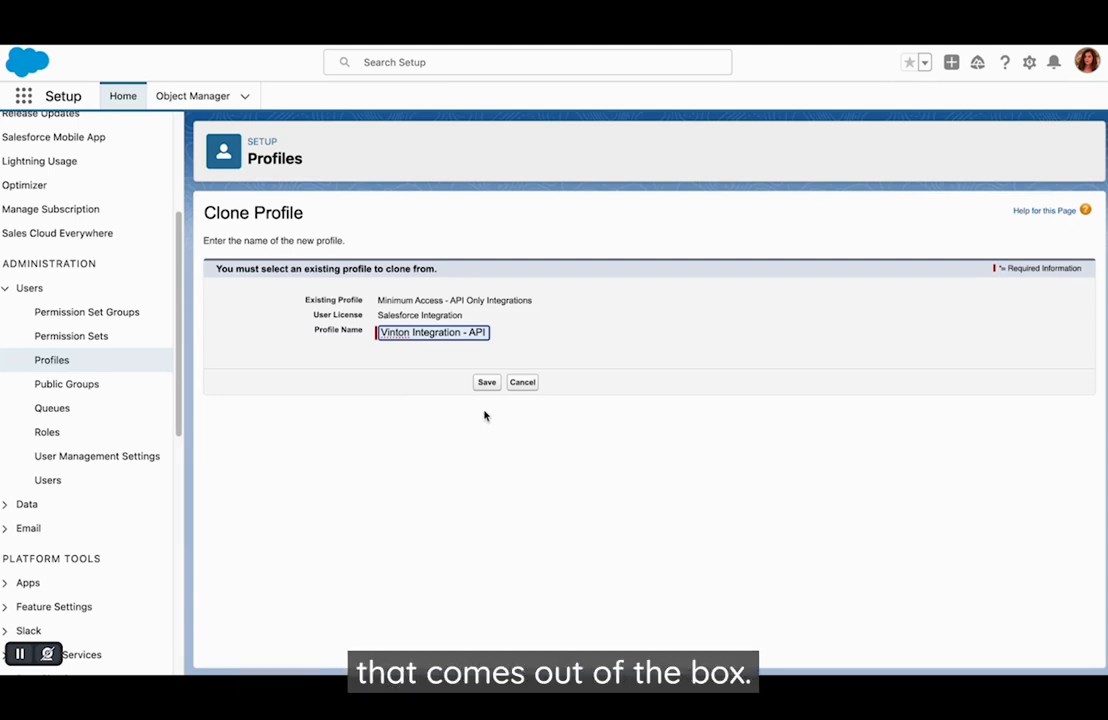
pyautogui.click(486, 382)
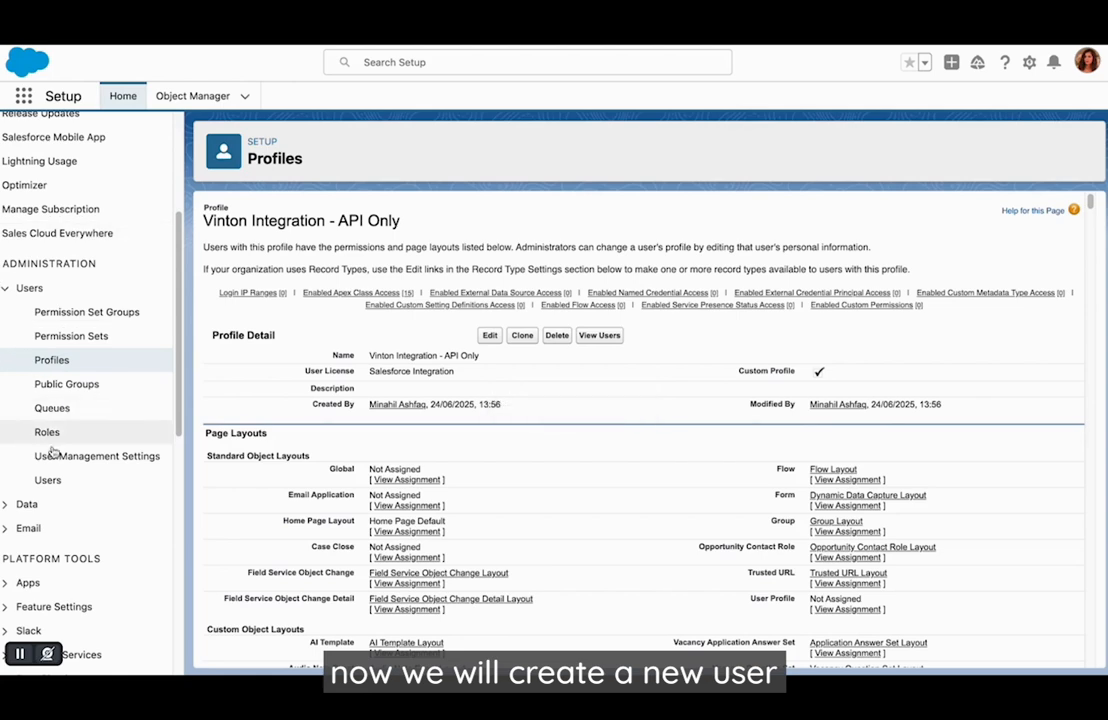
# - Start a new user record with first name "Vinton" and last name "Integration"
pyautogui.click(52, 484)
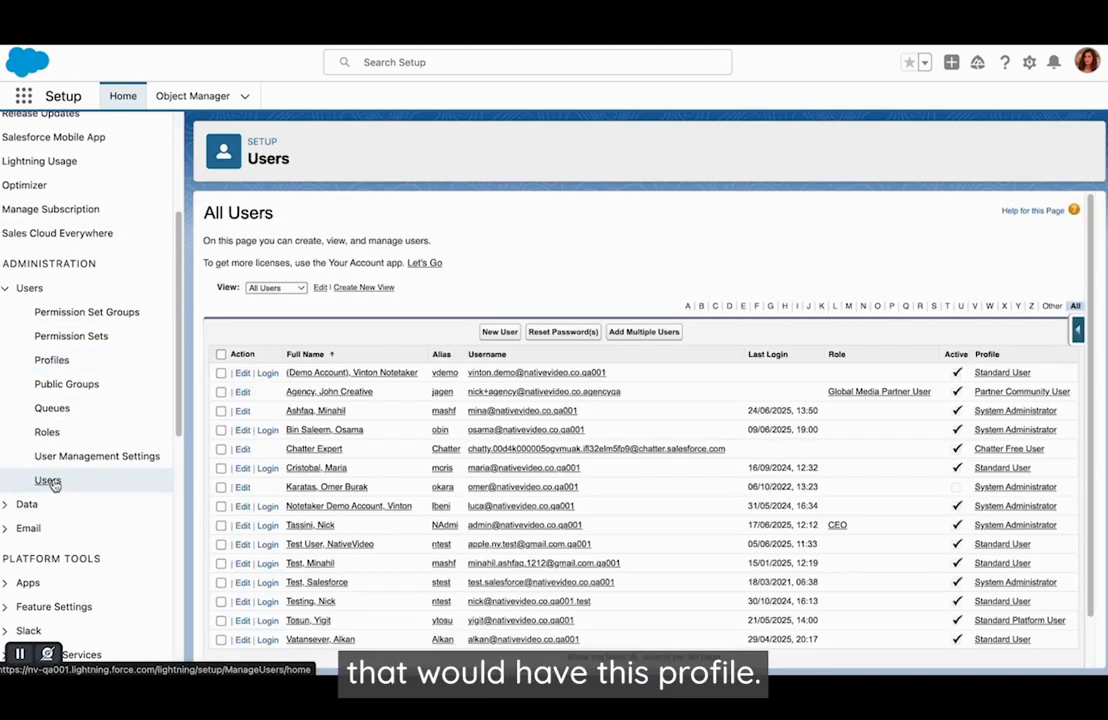
pyautogui.click(496, 331)
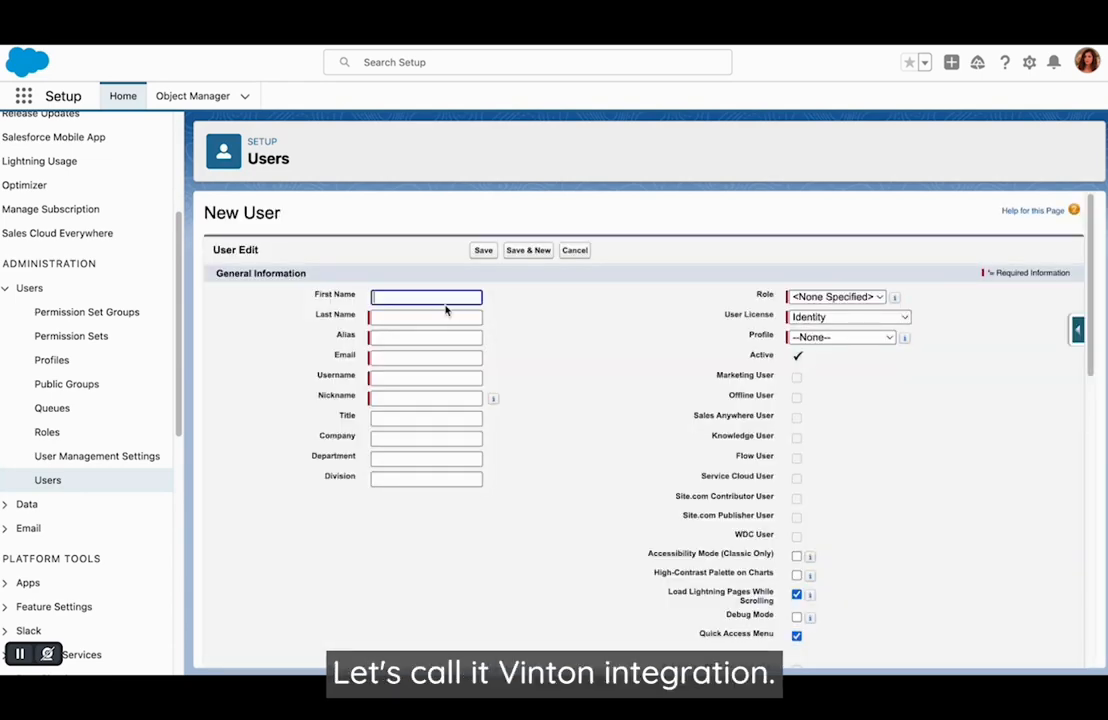
pyautogui.write('Vinton')
pyautogui.click(387, 316)
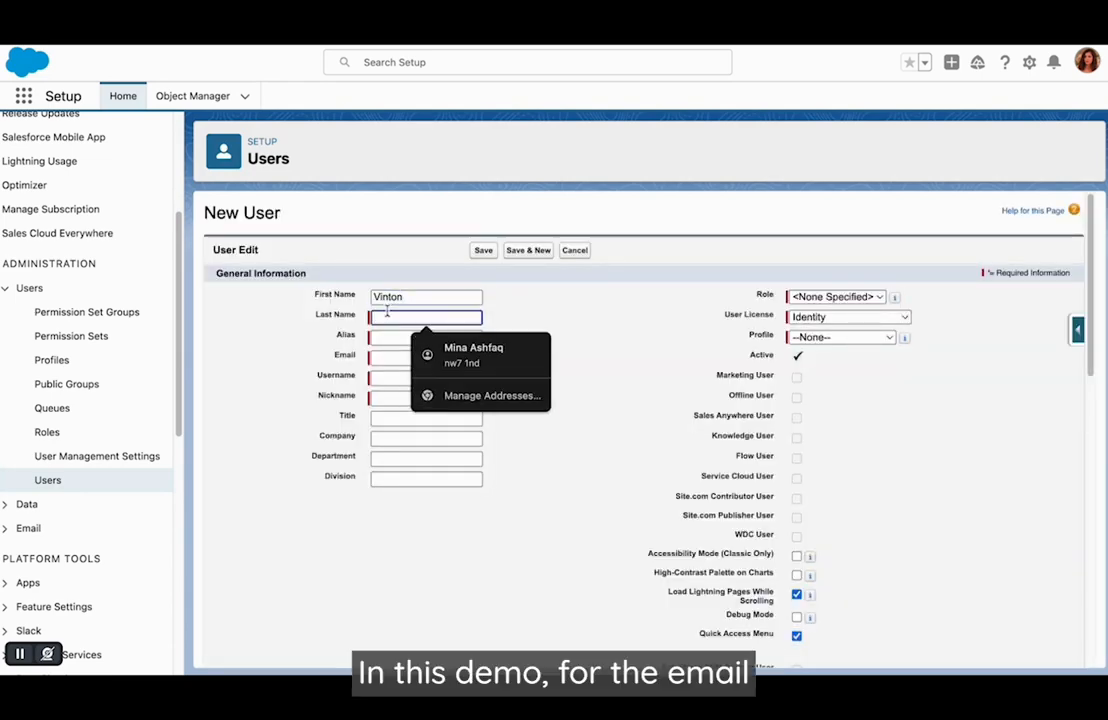
pyautogui.write('Integ')
pyautogui.click(484, 345)
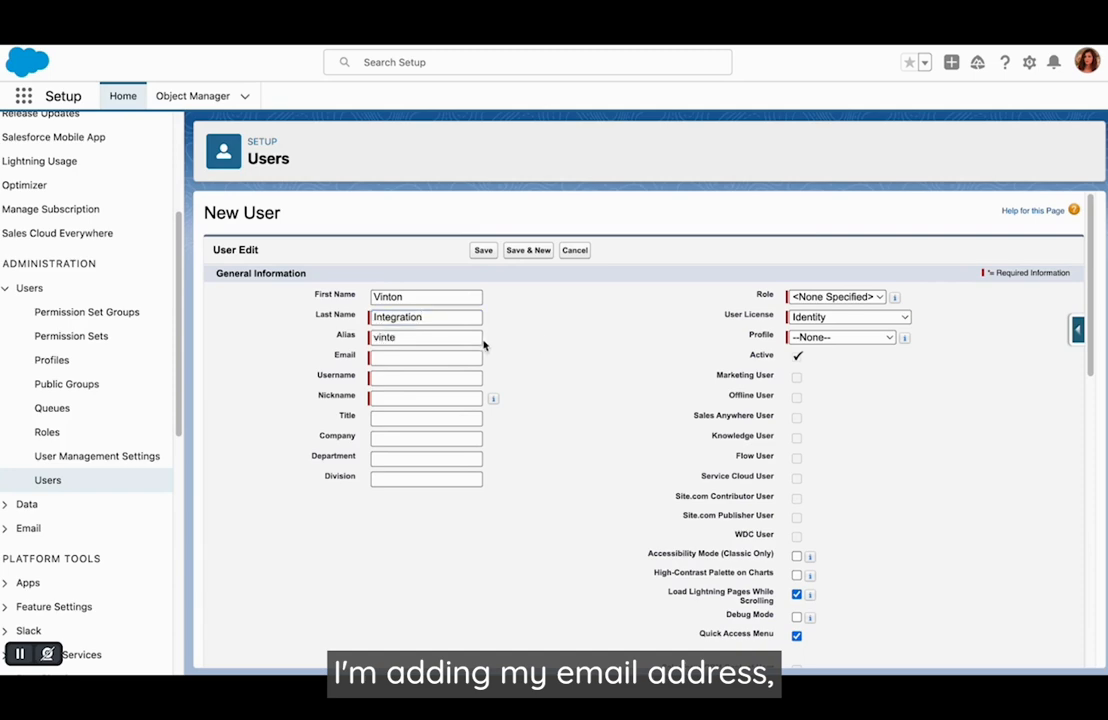
# - Enter the new user's email address, and set the username to the same address with ".integration" appended
pyautogui.click(385, 356)
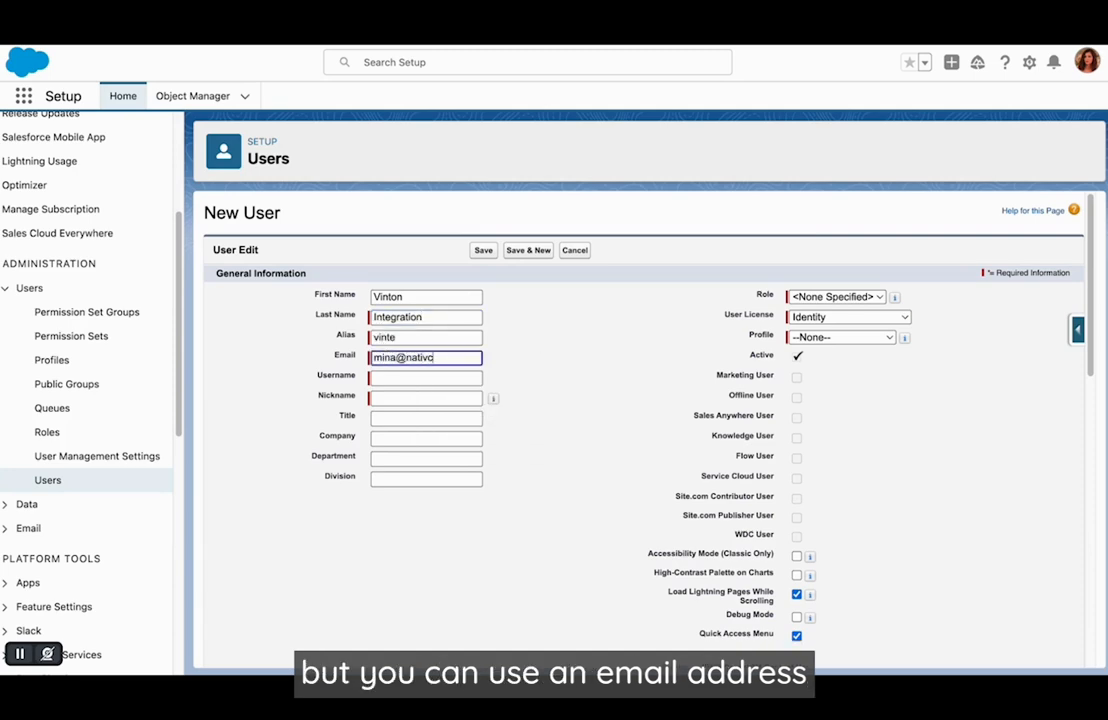
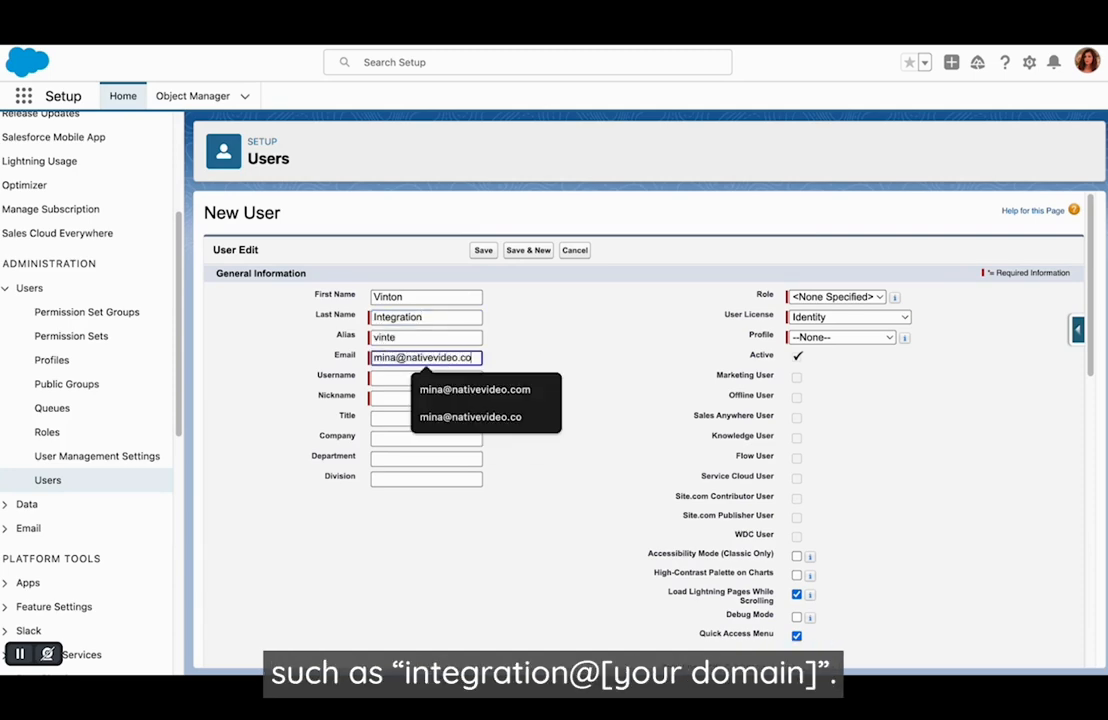
pyautogui.press('Tab')
pyautogui.write('.integr')
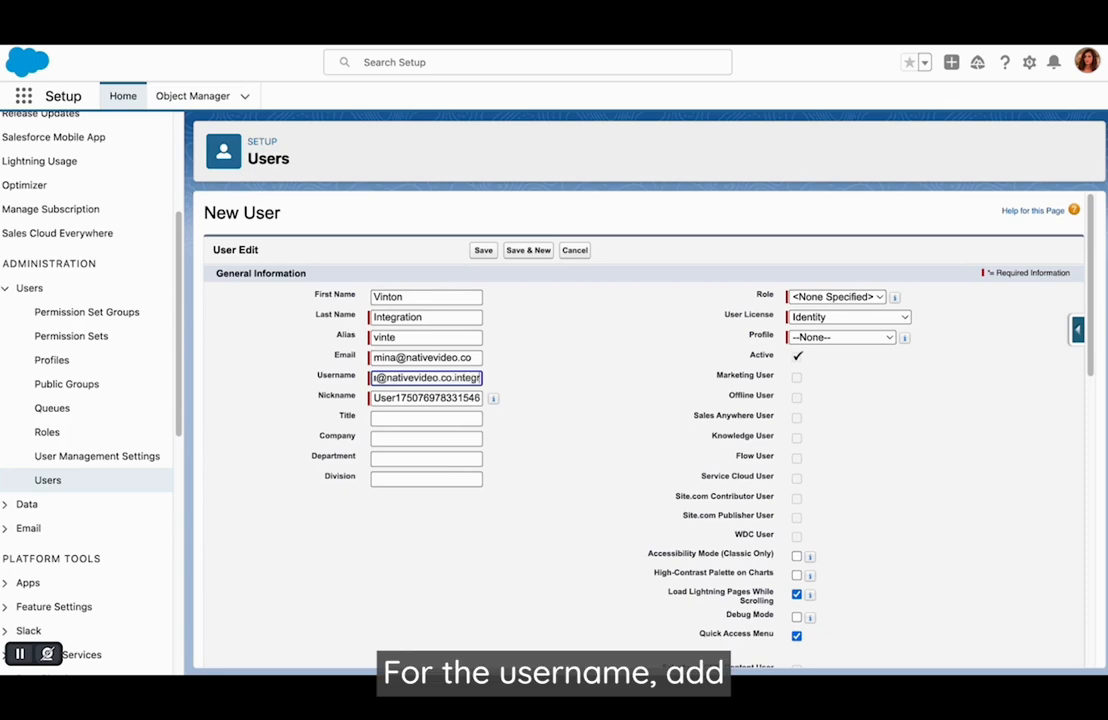
pyautogui.write('ation')
pyautogui.click(640, 377)
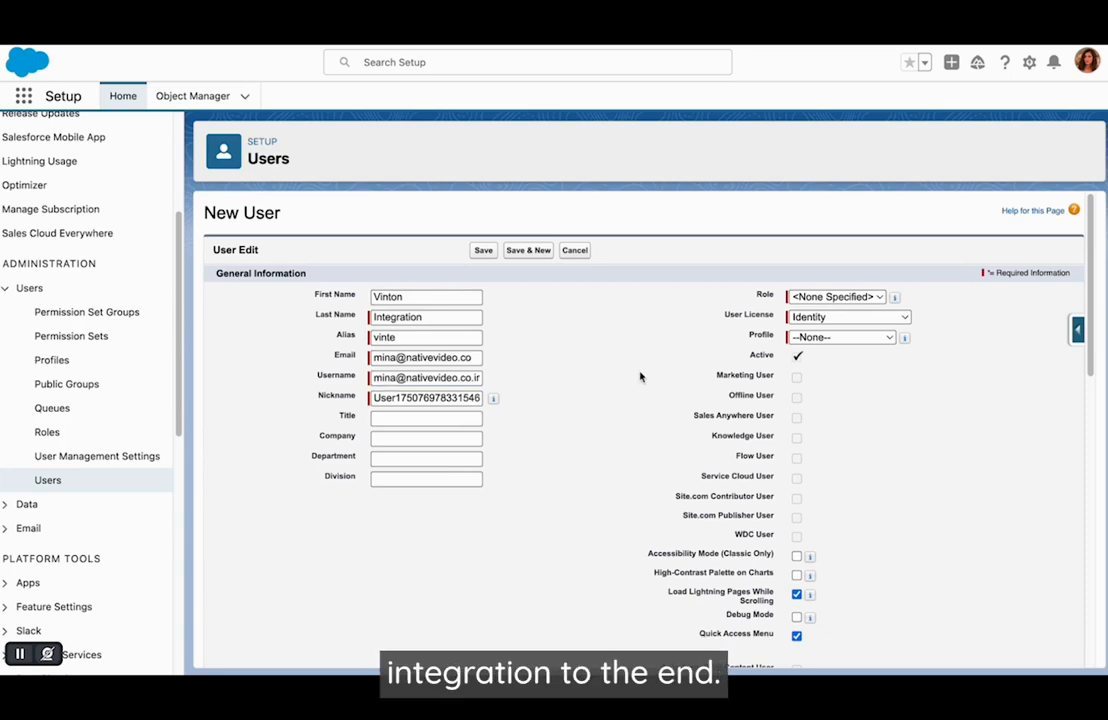
# - Set the new user's license to Salesforce Integration and the profile to Vinton Integration - API Only, and save the user
pyautogui.click(838, 318)
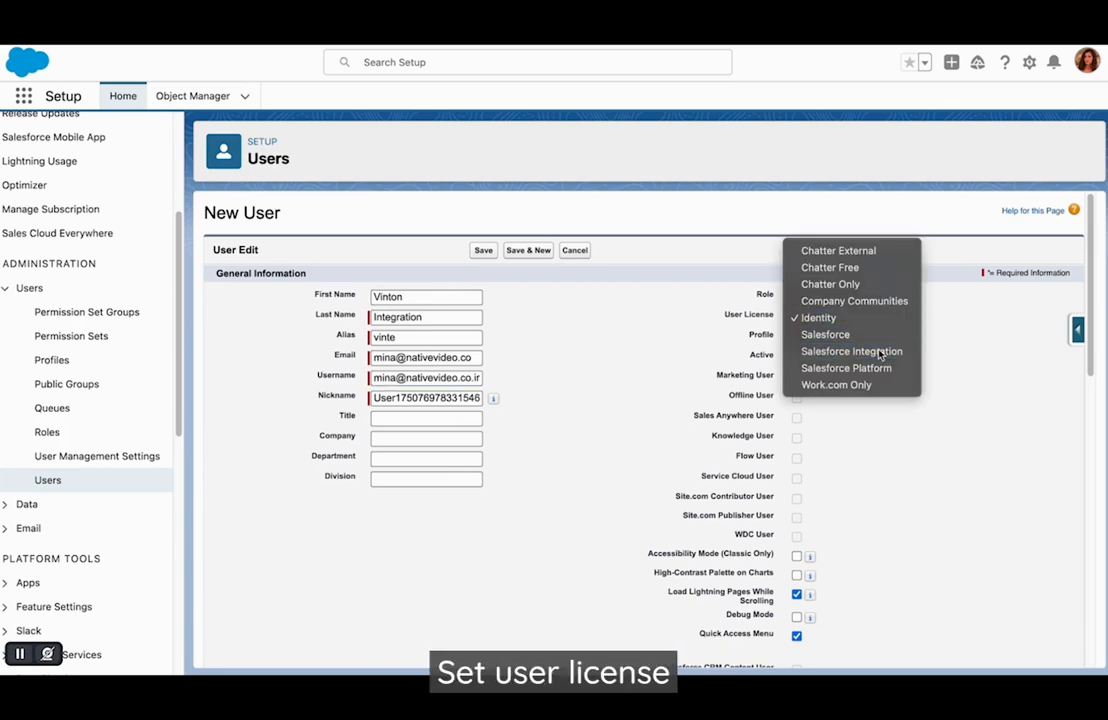
pyautogui.click(878, 352)
pyautogui.click(805, 336)
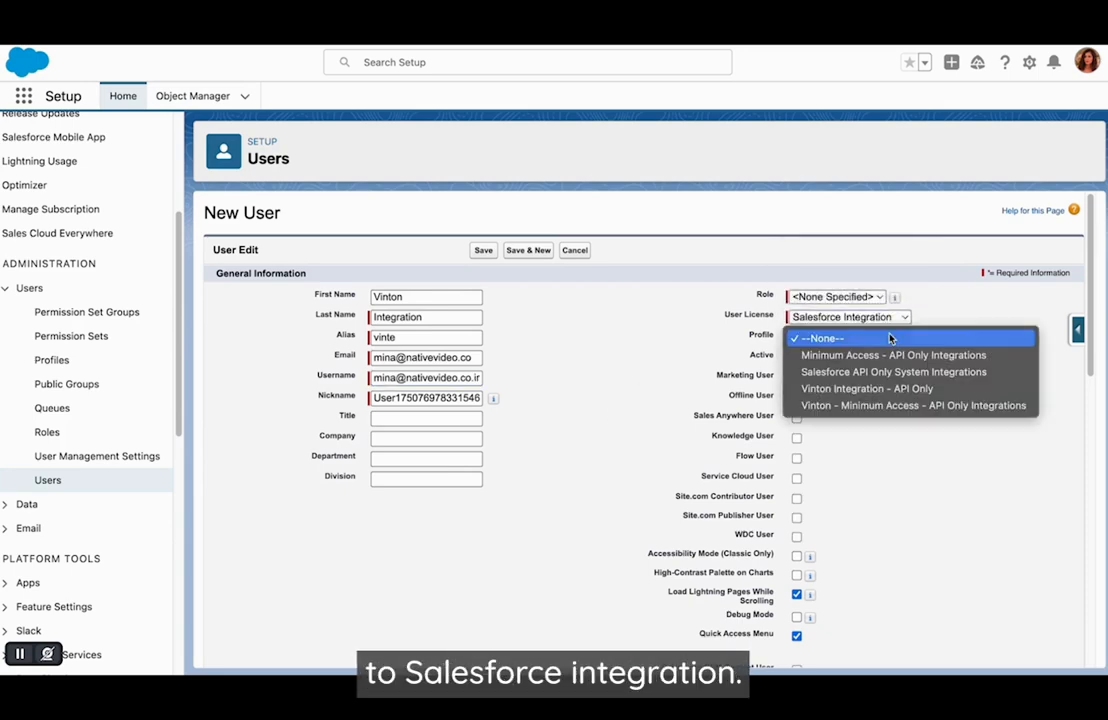
pyautogui.click(830, 390)
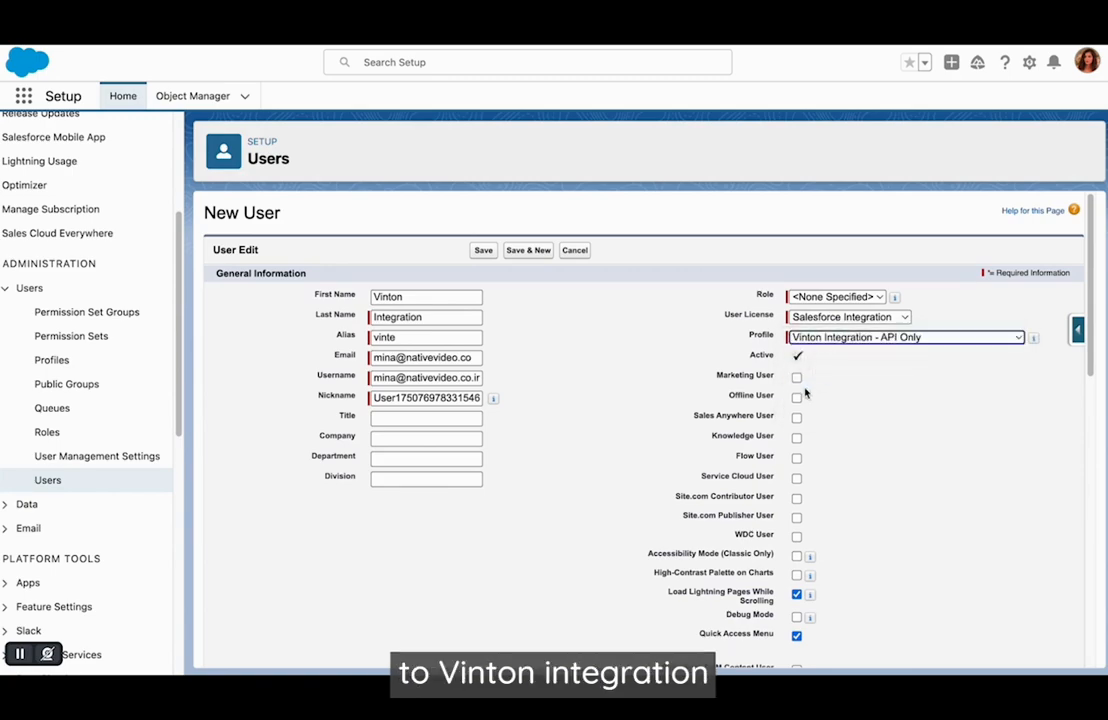
pyautogui.scroll(-2, 668, 390)
pyautogui.scroll(-6, 668, 388)
pyautogui.scroll(9, 660, 388)
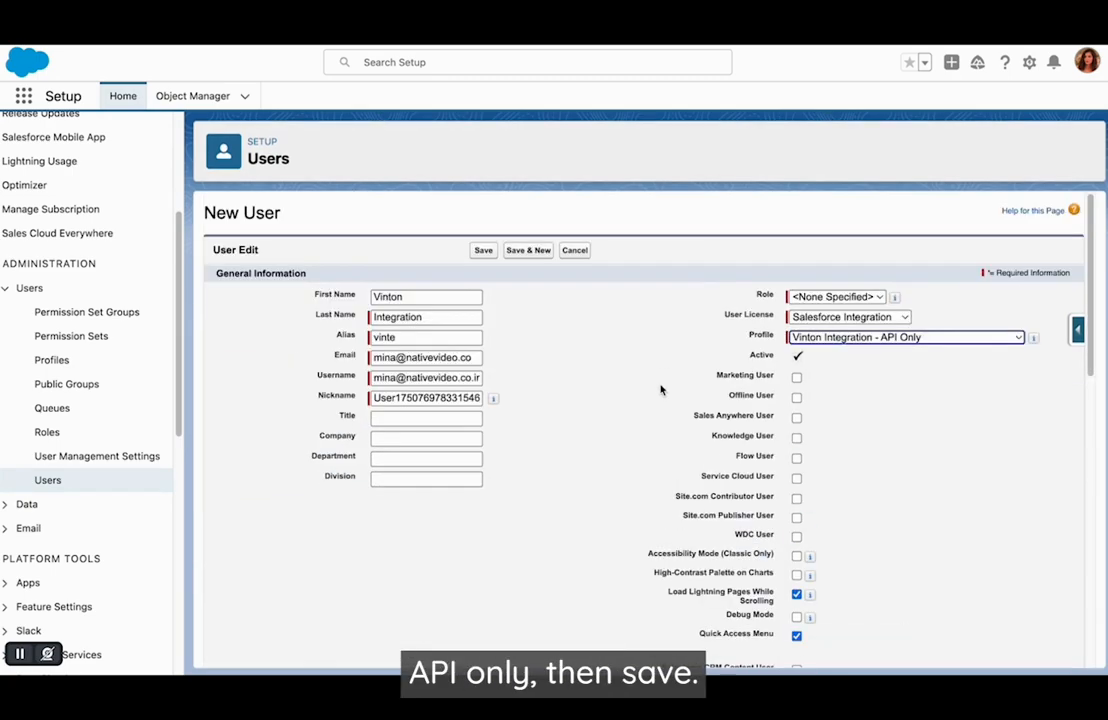
pyautogui.click(487, 251)
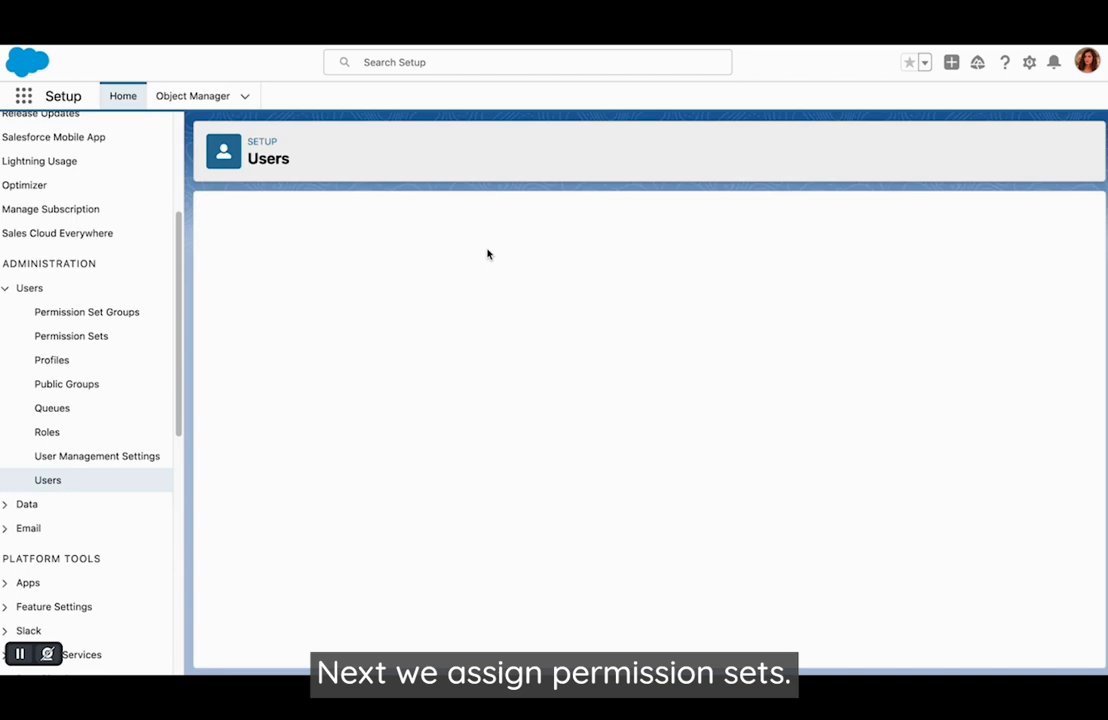
# - Add Nativevideo Integration Permissions to the Vinton Integration user's enabled permission sets and save the assignment
pyautogui.scroll(-10, 425, 566)
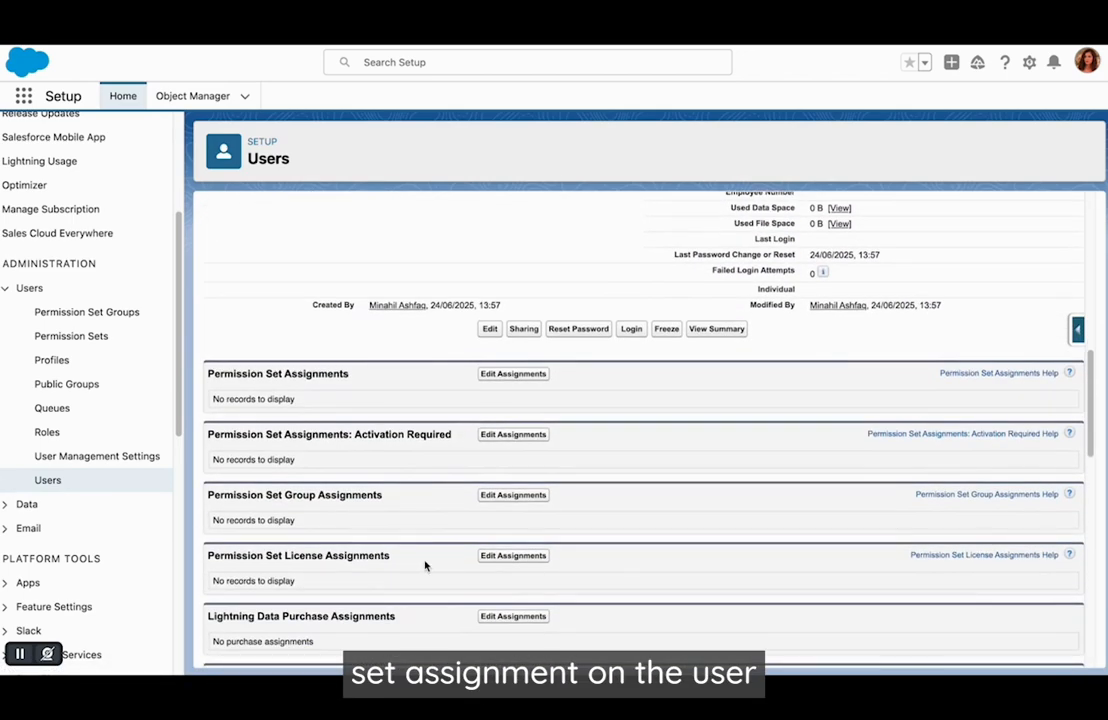
pyautogui.click(502, 375)
pyautogui.hotkey('ctrl', 'f')
pyautogui.write('na')
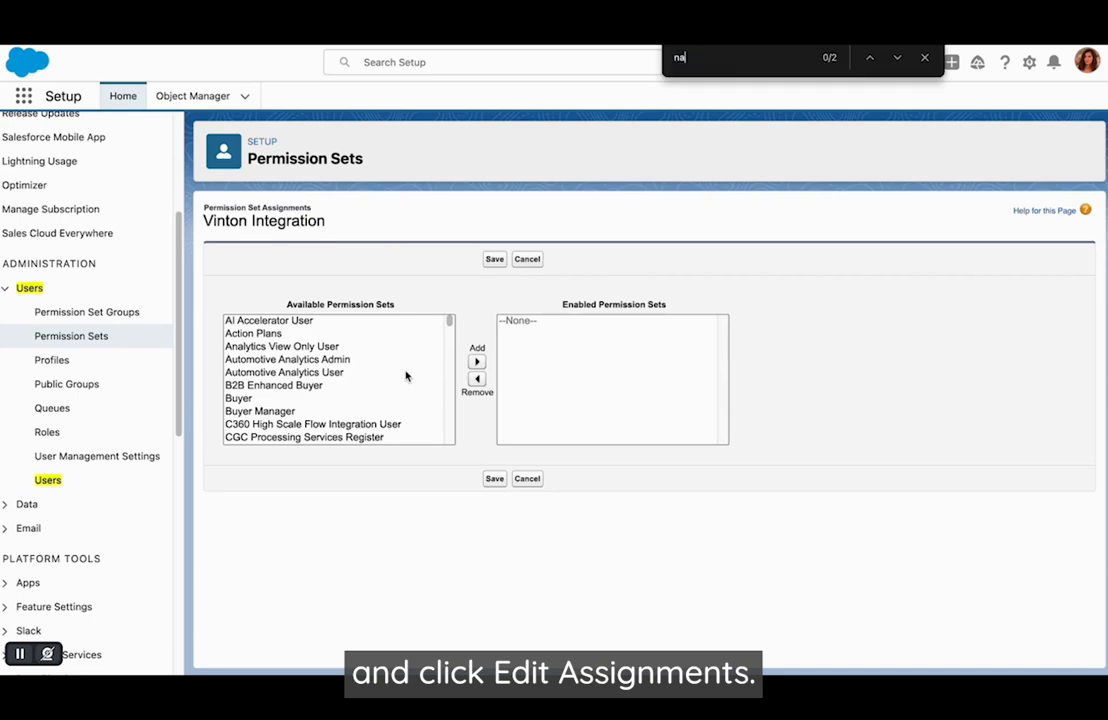
pyautogui.write('tivevideo in')
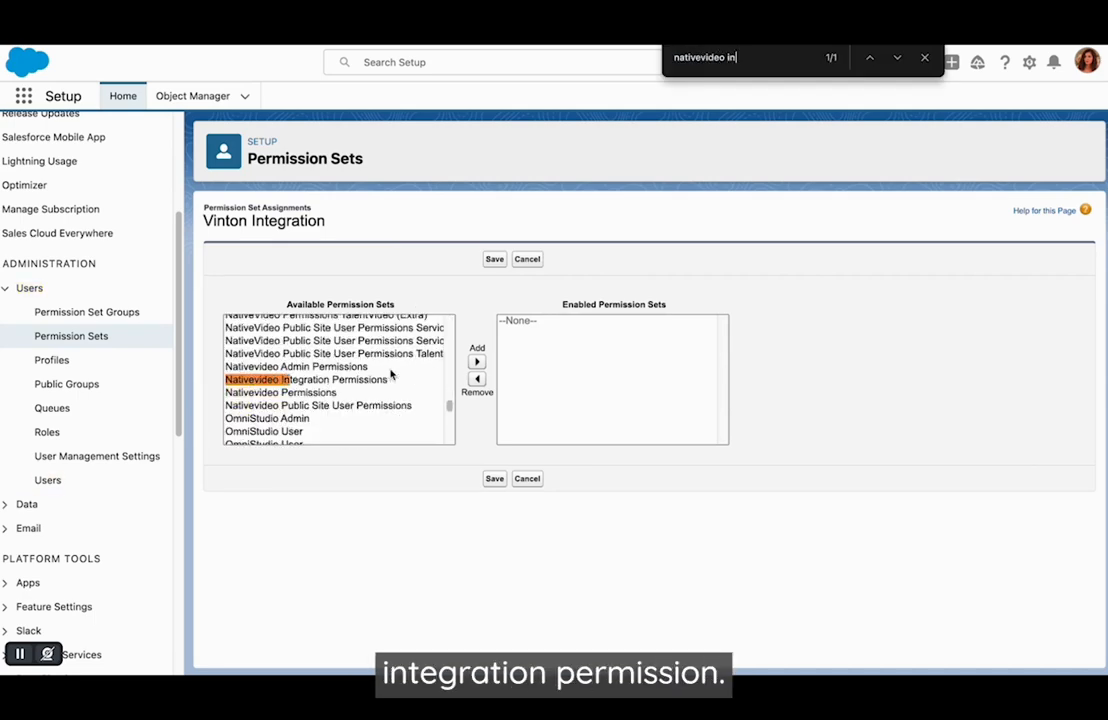
pyautogui.click(341, 381)
pyautogui.click(477, 362)
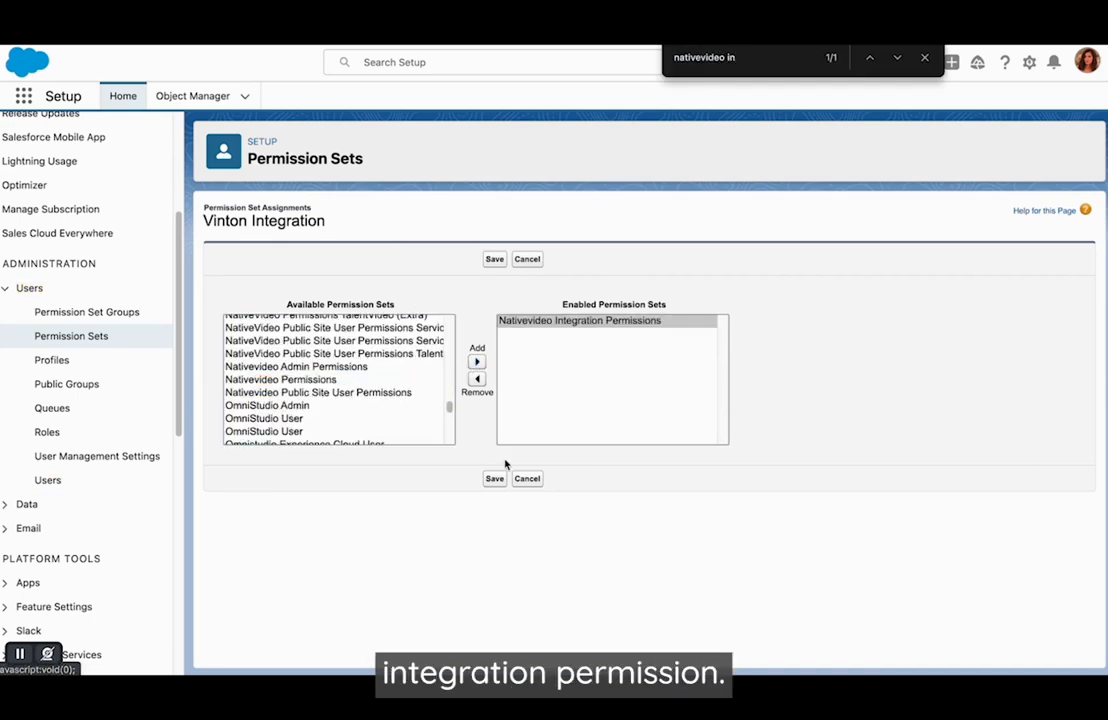
pyautogui.click(494, 478)
# - Enable the Salesforce API Integration permission set license for the Vinton Integration user and save the assignment
pyautogui.scroll(-5, 488, 484)
pyautogui.scroll(-4, 488, 484)
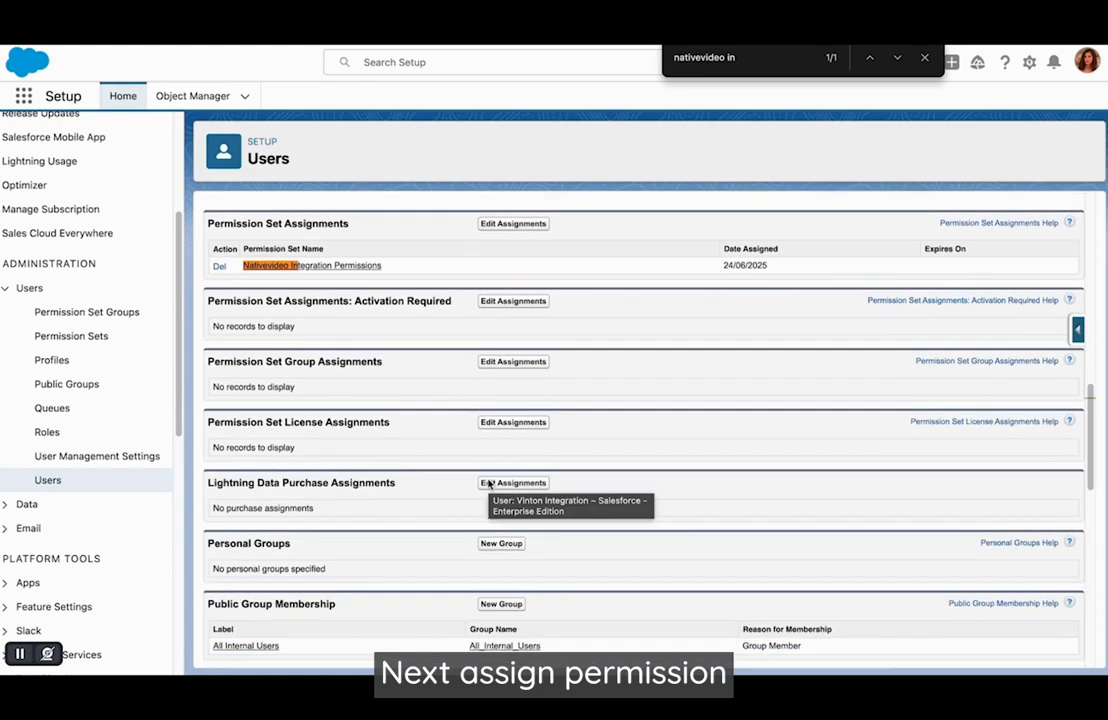
pyautogui.click(515, 398)
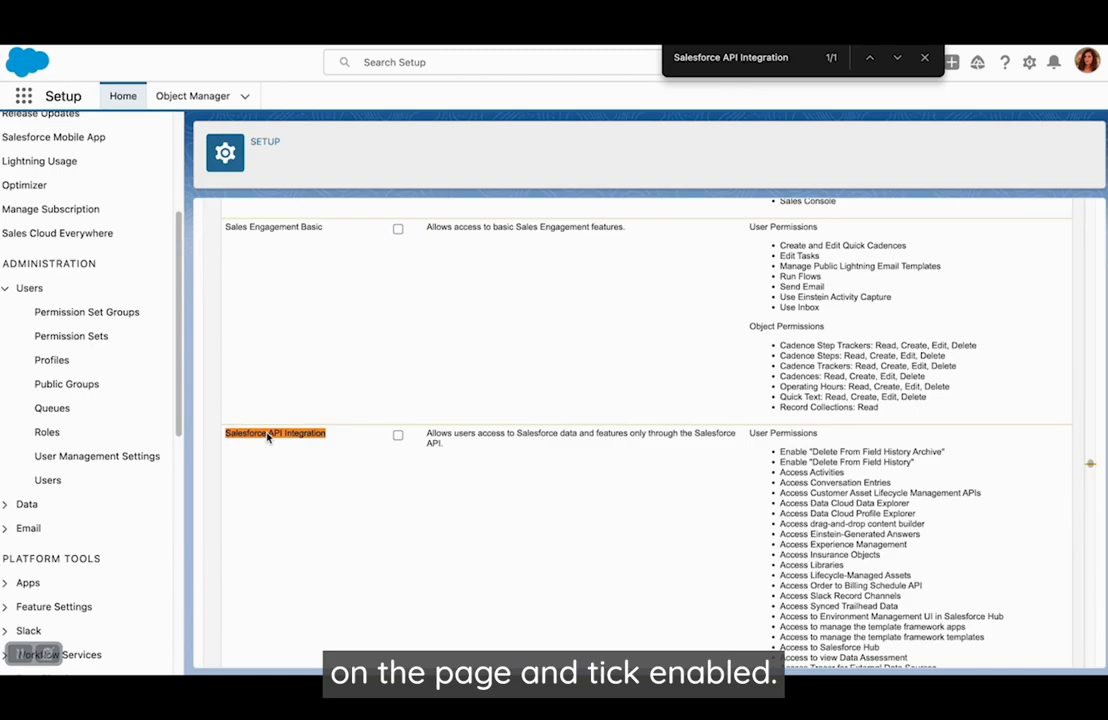
pyautogui.click(398, 435)
pyautogui.scroll(-10, 594, 613)
pyautogui.scroll(20, 592, 616)
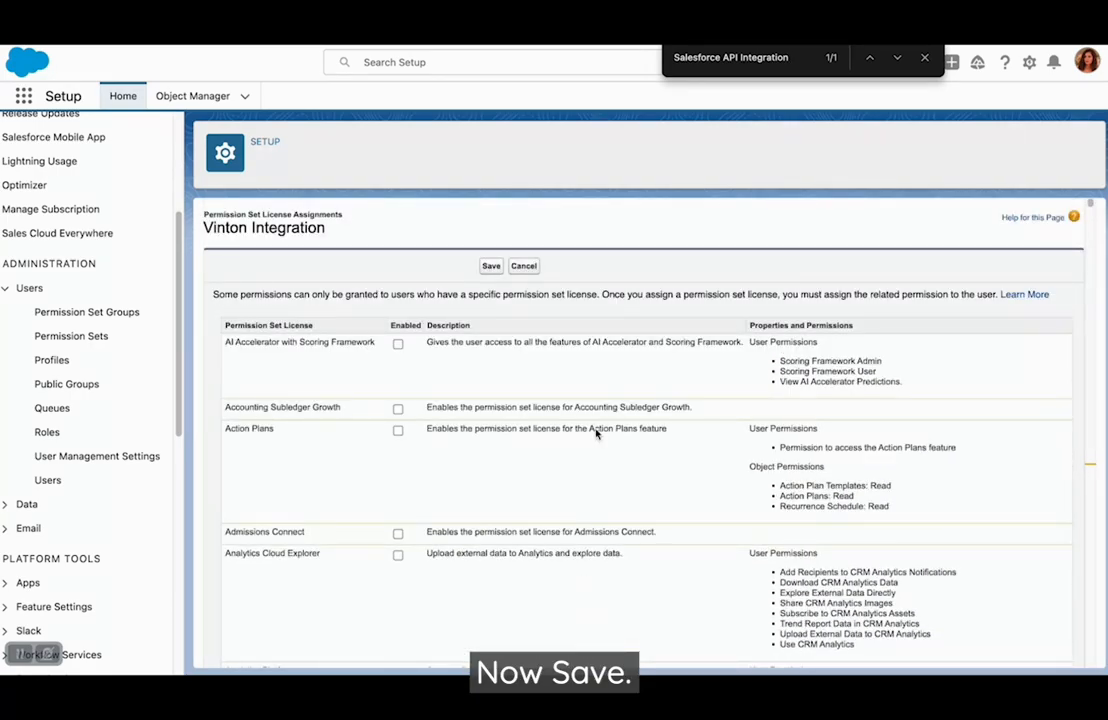
pyautogui.click(491, 267)
# - Assign the Nativevideo and Vinton managed package licenses to the Vinton Integration user and check them on its user detail page
pyautogui.scroll(-10, 376, 514)
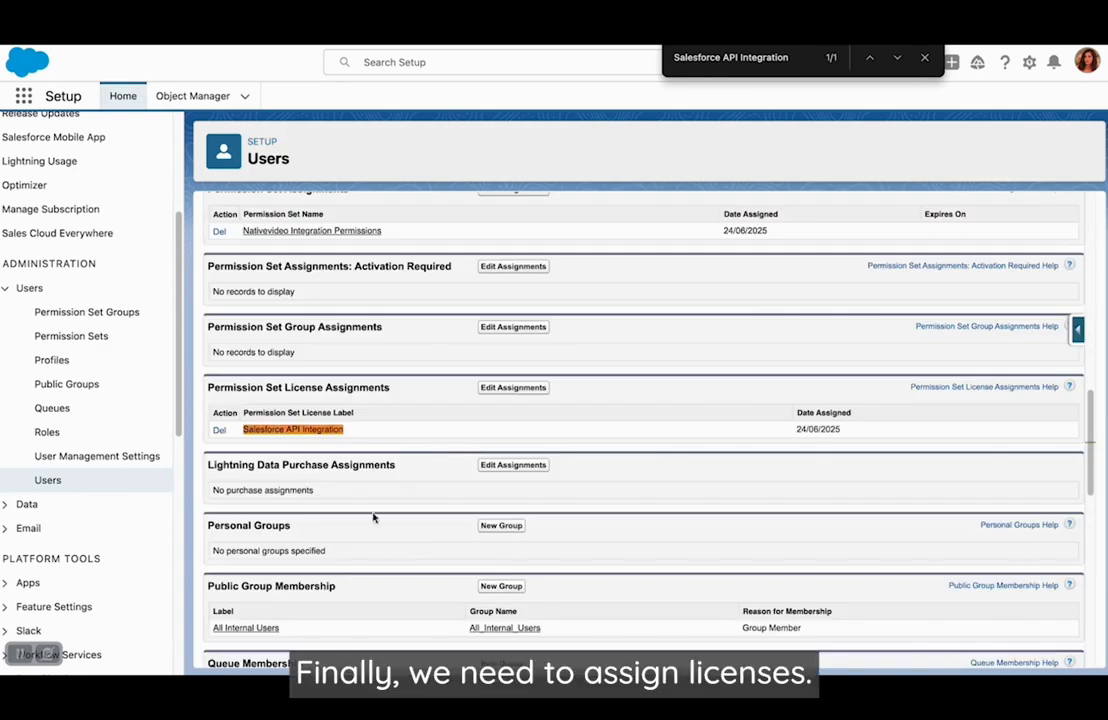
pyautogui.press('Escape')
pyautogui.scroll(-10, 396, 524)
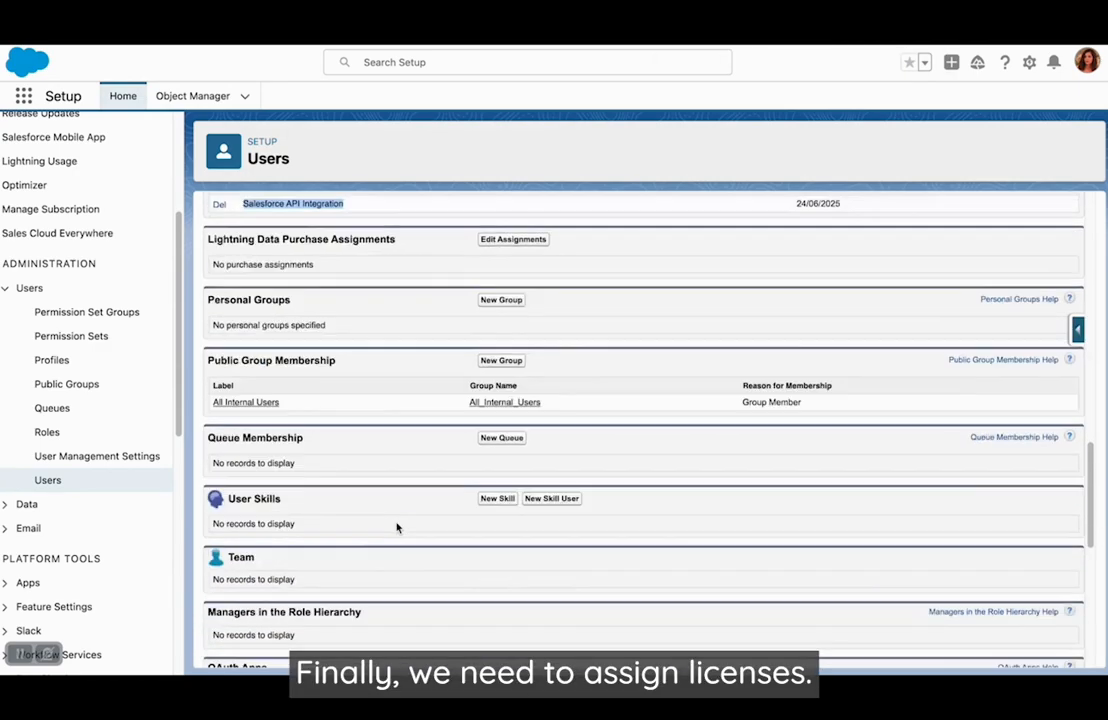
pyautogui.click(515, 391)
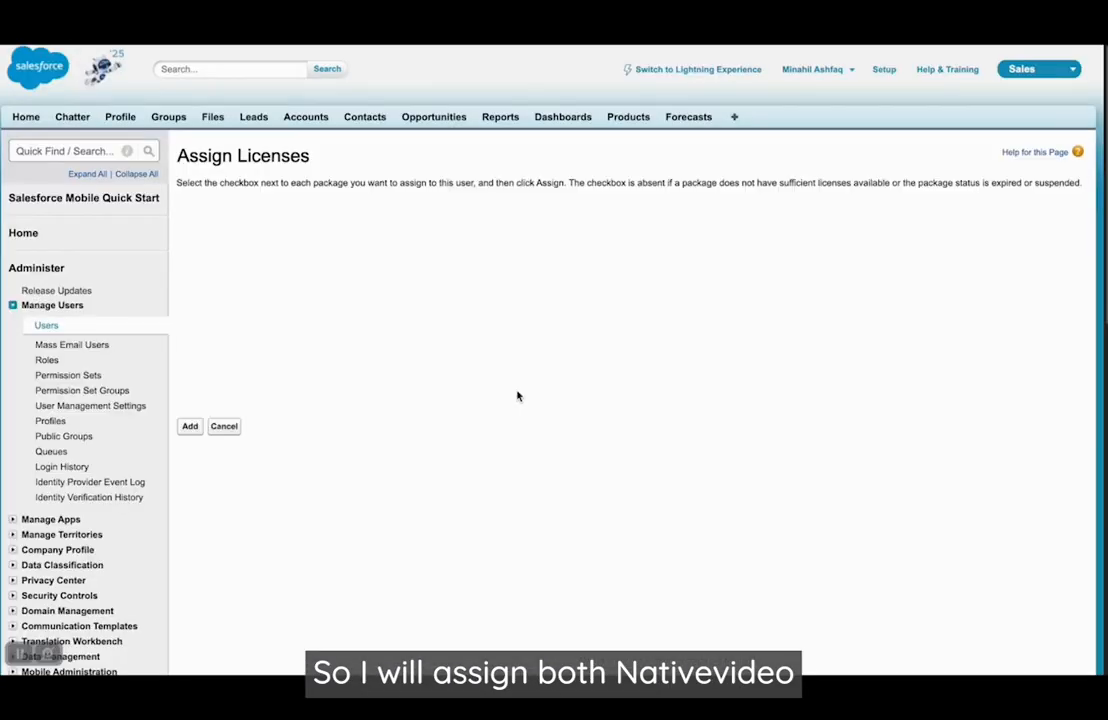
pyautogui.click(201, 268)
pyautogui.click(201, 285)
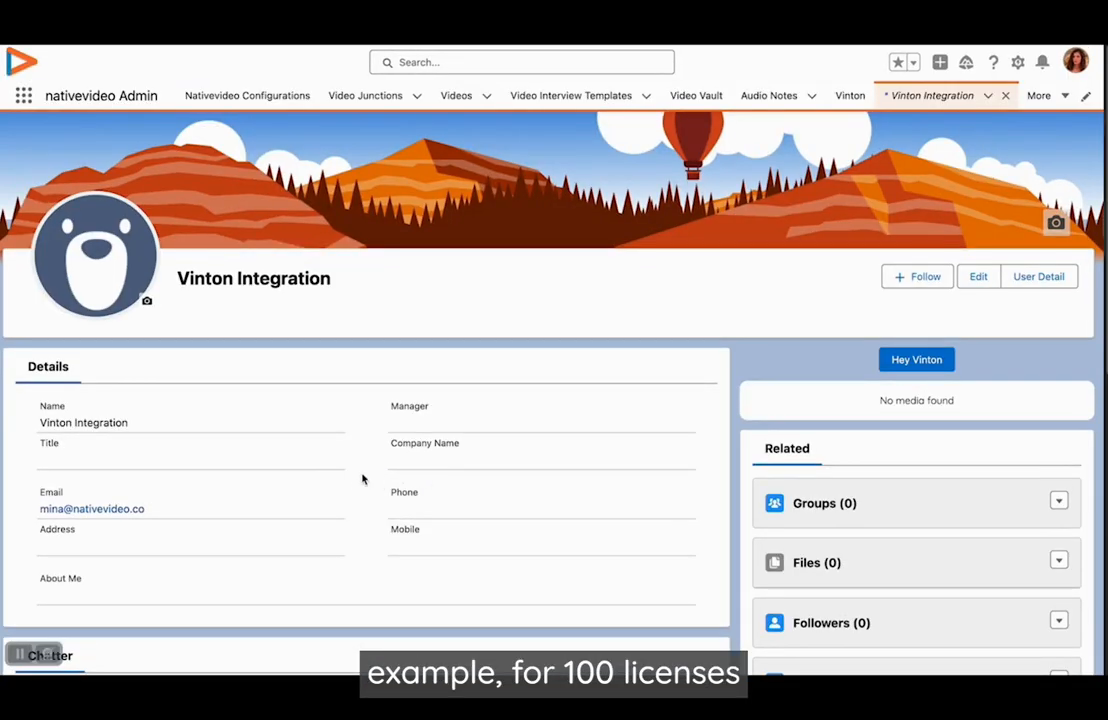
pyautogui.click(1040, 277)
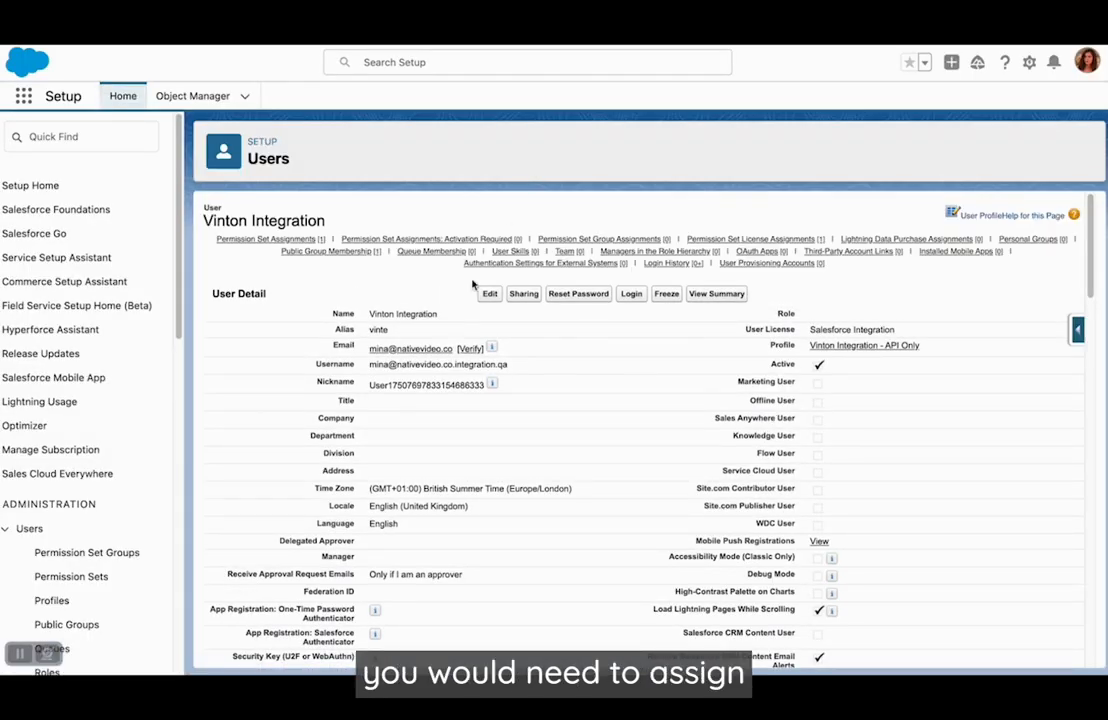
pyautogui.scroll(-15, 443, 398)
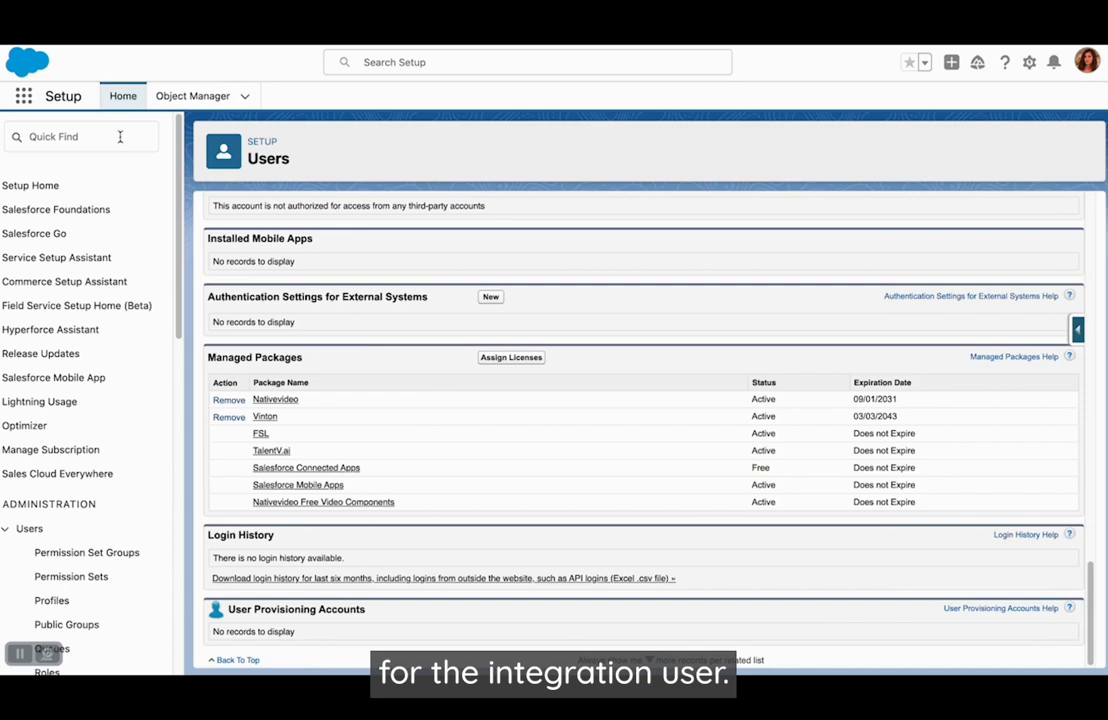
# - Find App Manager in Setup and start a new external client app
pyautogui.click(79, 139)
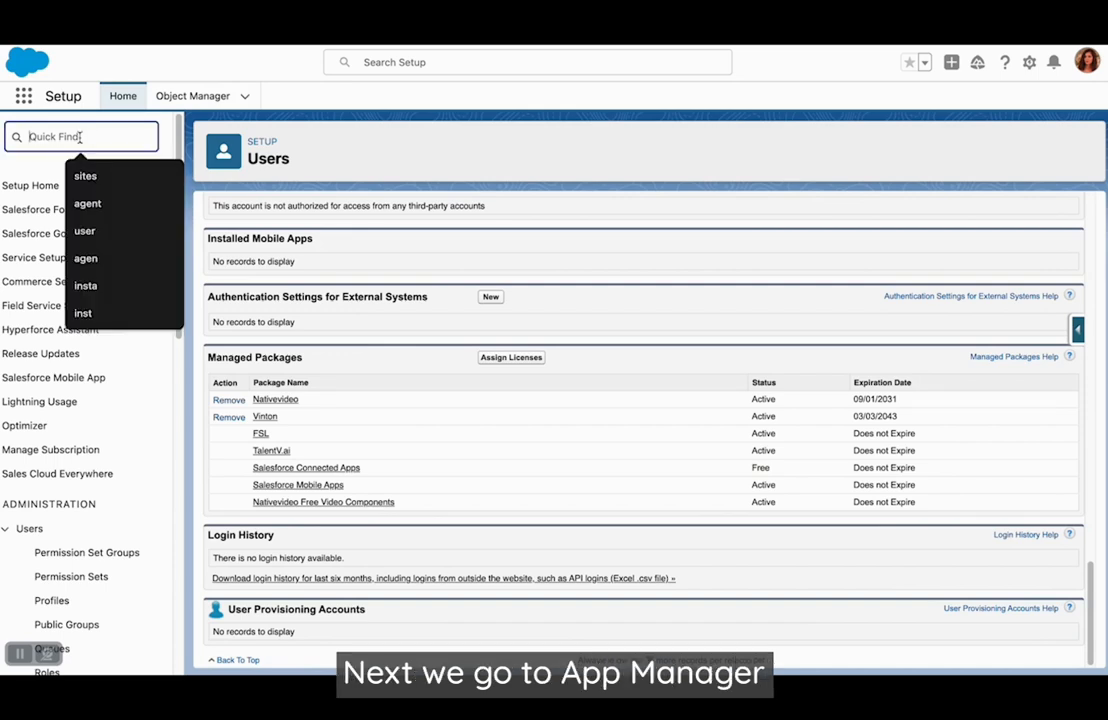
pyautogui.write('app')
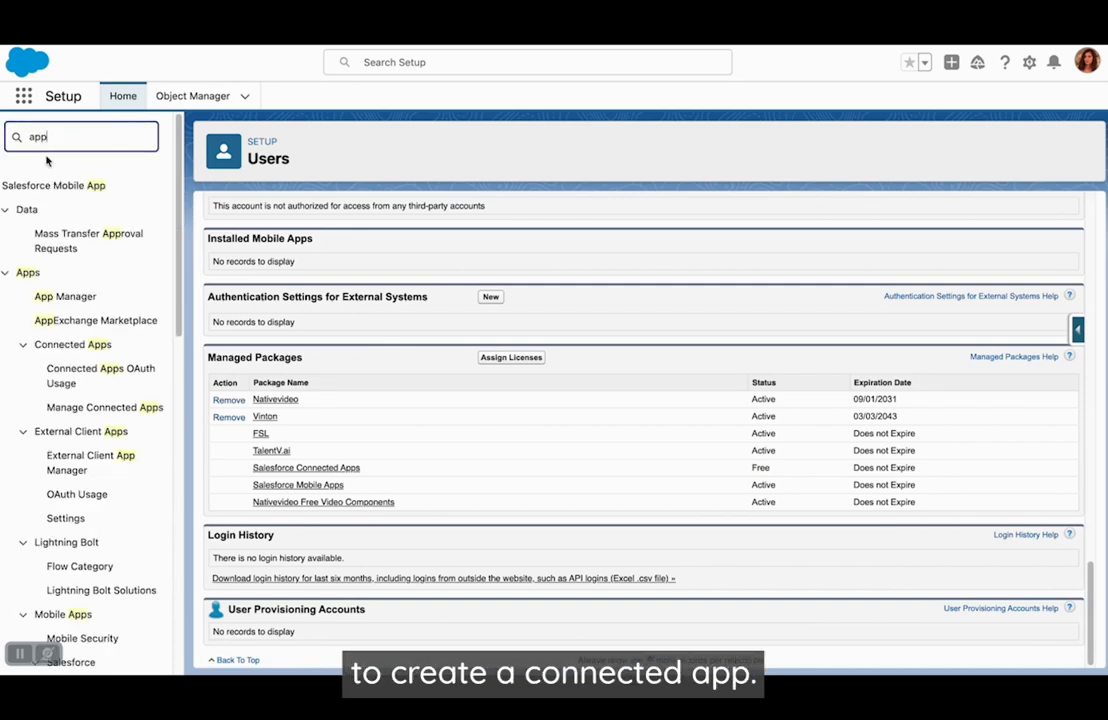
pyautogui.click(70, 296)
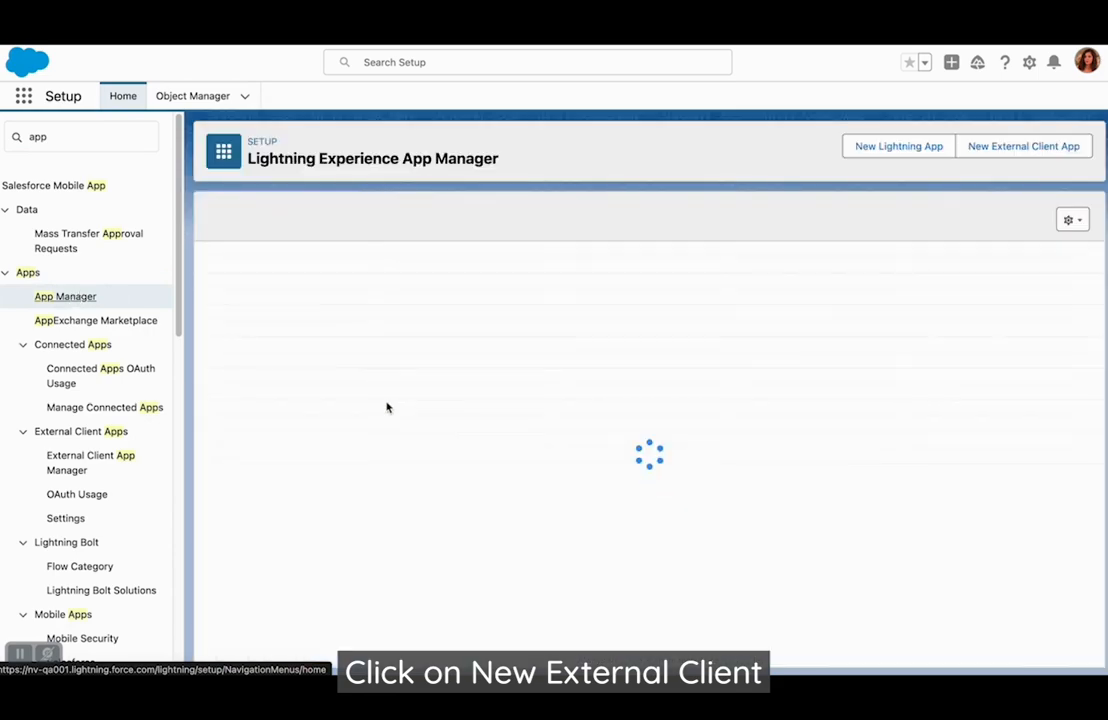
pyautogui.click(1053, 150)
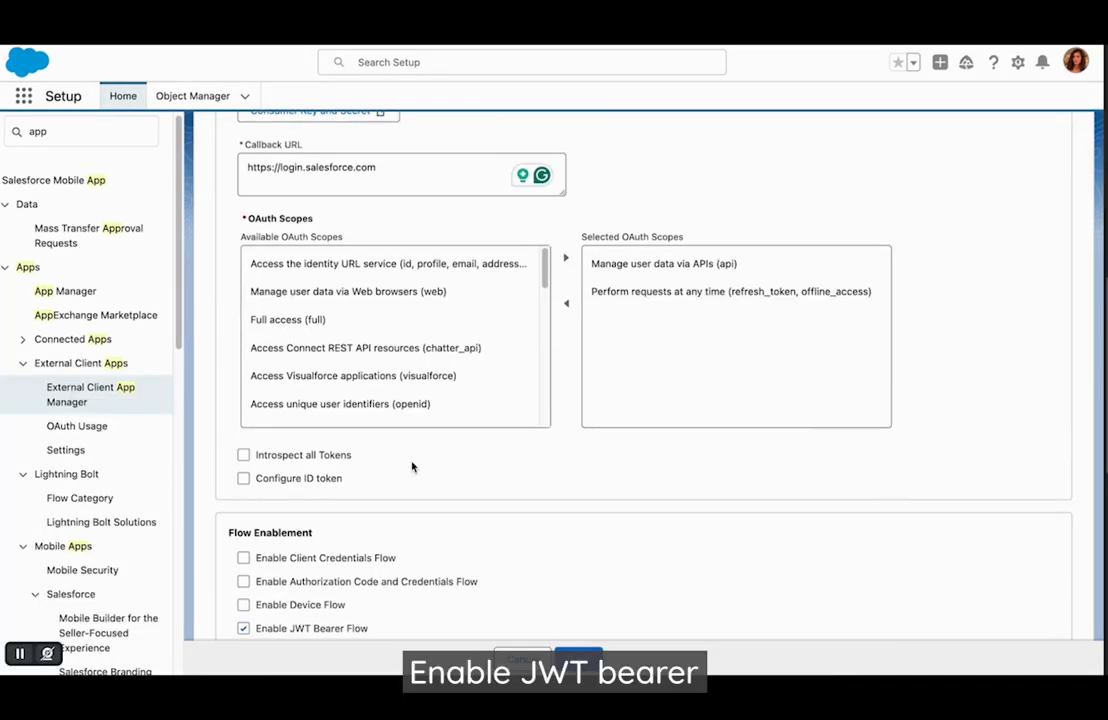
# - Enable JWT Bearer Flow with the certificate eu02_salesforce_public_certificate.crt and save the external client app
pyautogui.scroll(-2, 412, 467)
pyautogui.scroll(-1, 412, 465)
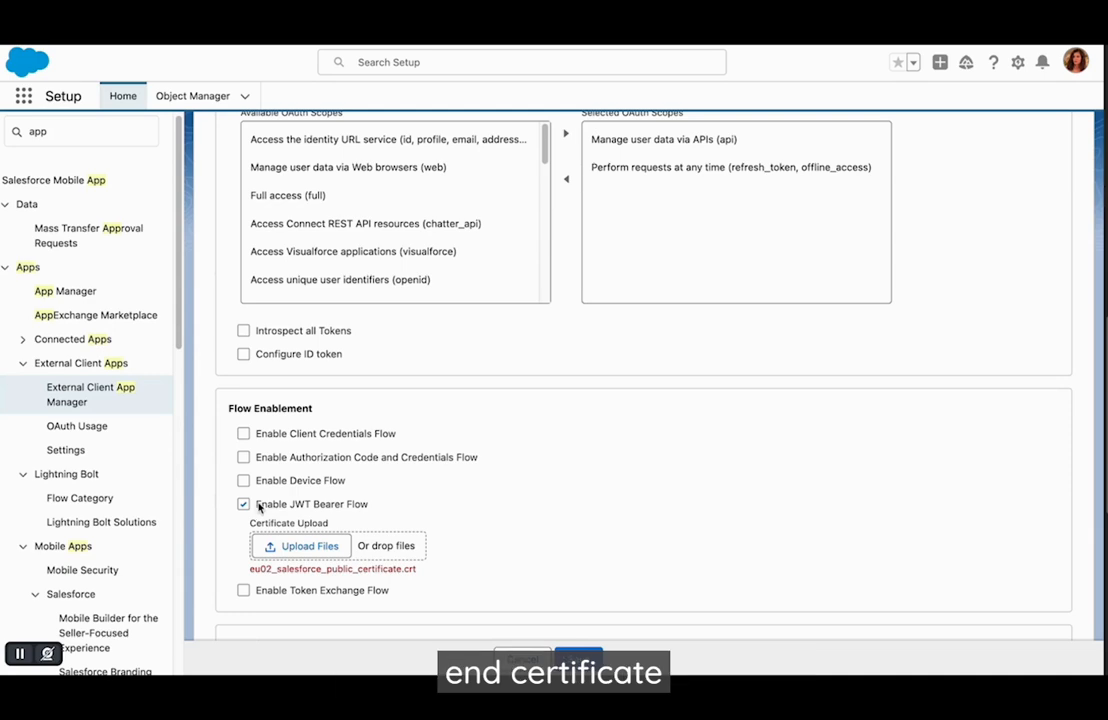
pyautogui.scroll(-1, 363, 511)
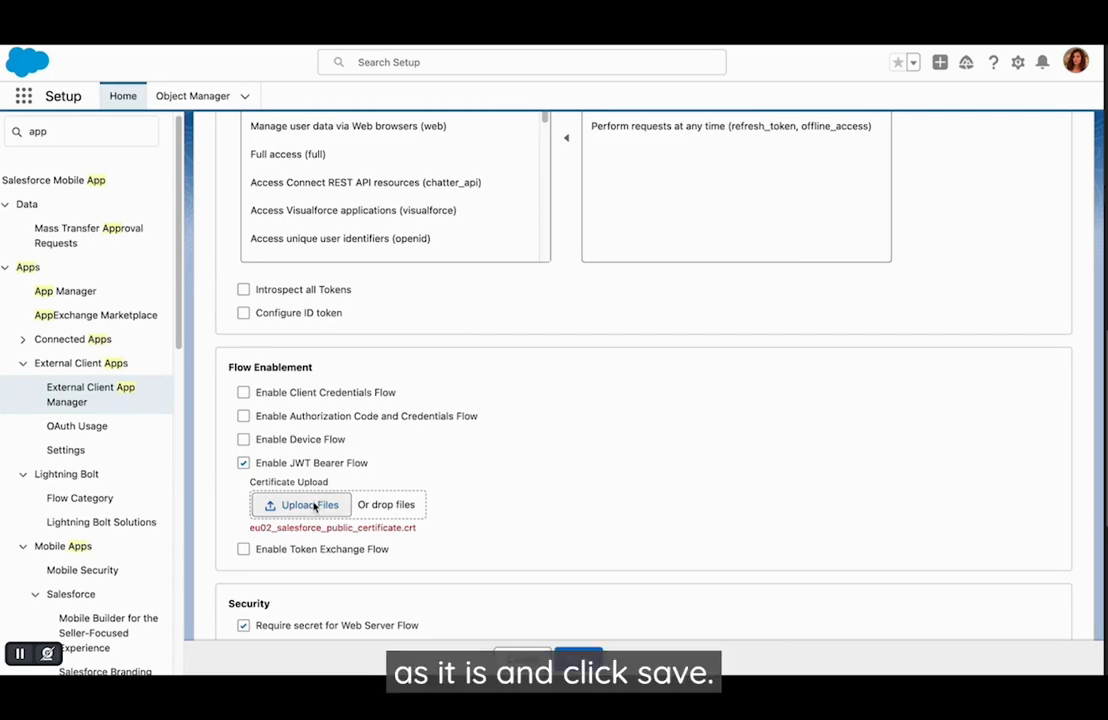
pyautogui.click(579, 656)
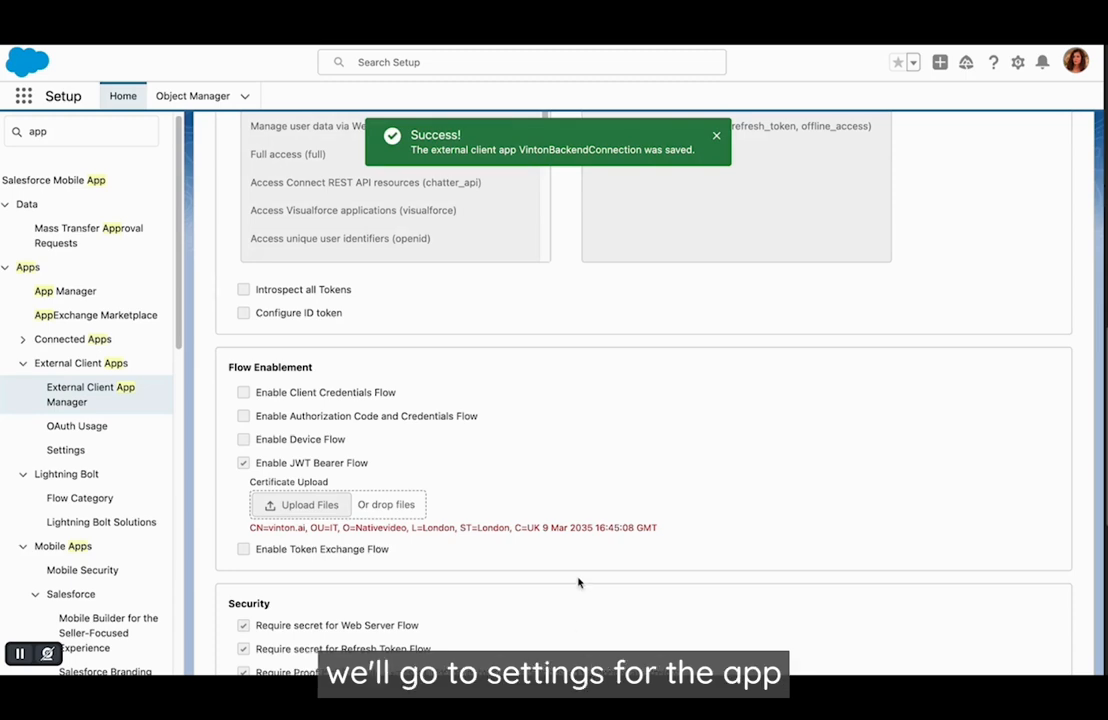
pyautogui.scroll(9, 578, 582)
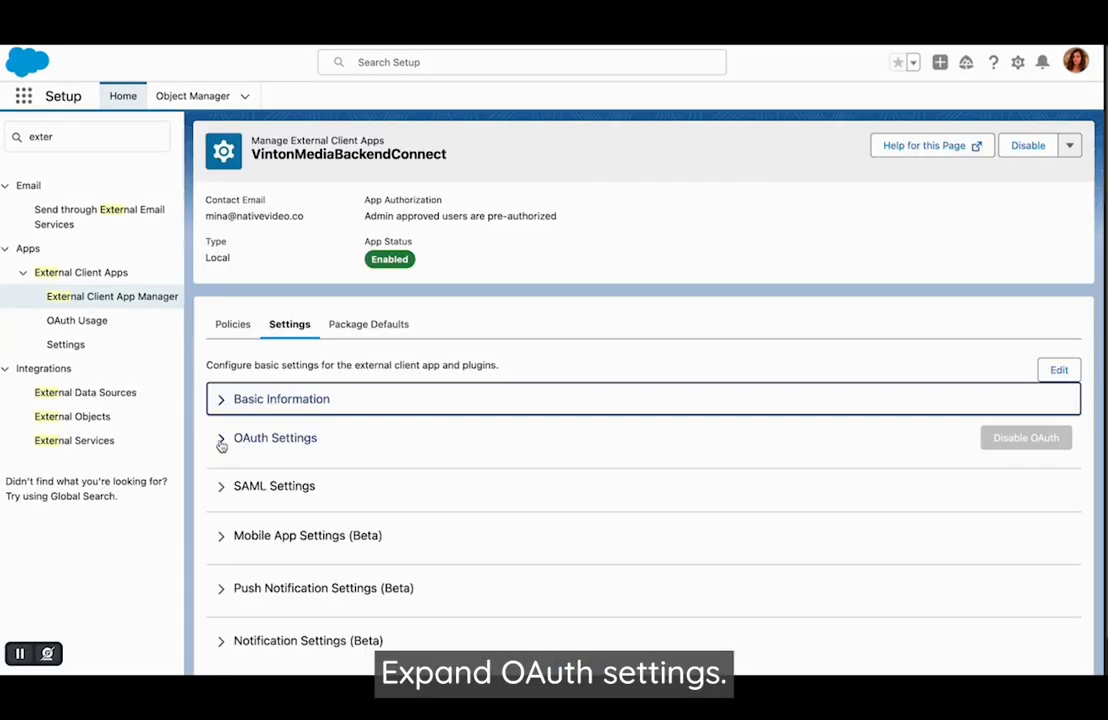
# - Open the consumer key and secret from the app's OAuth settings, and paste the consumer key into Buffy Connector's Integration User form
pyautogui.click(221, 438)
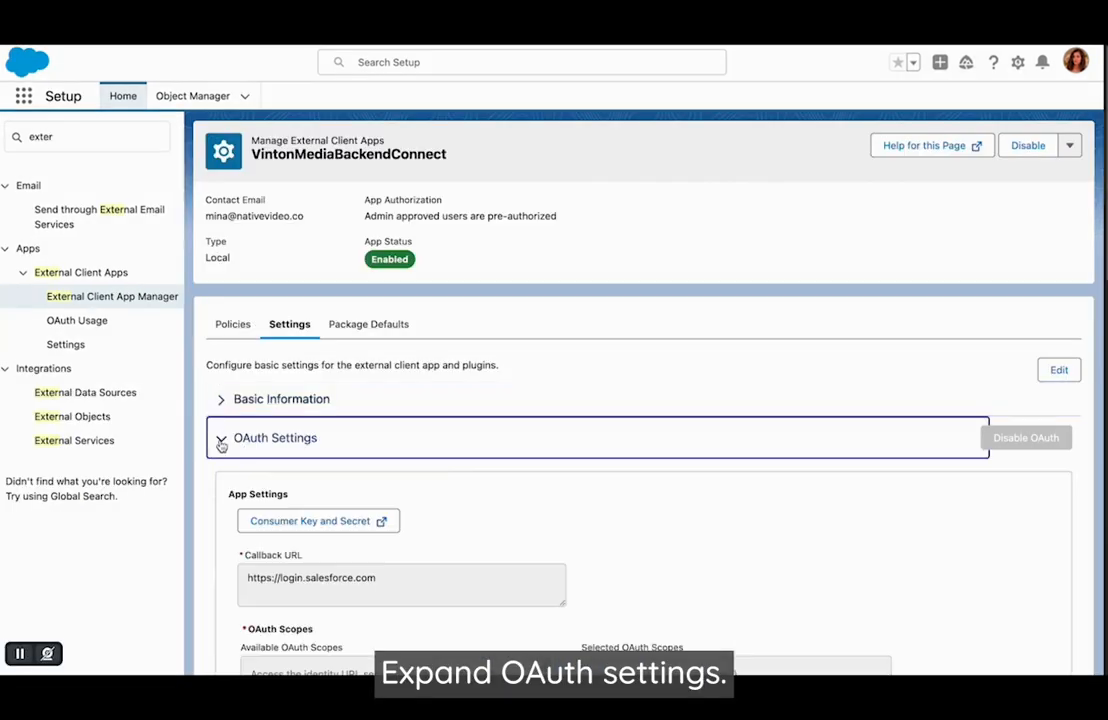
pyautogui.scroll(-1, 460, 462)
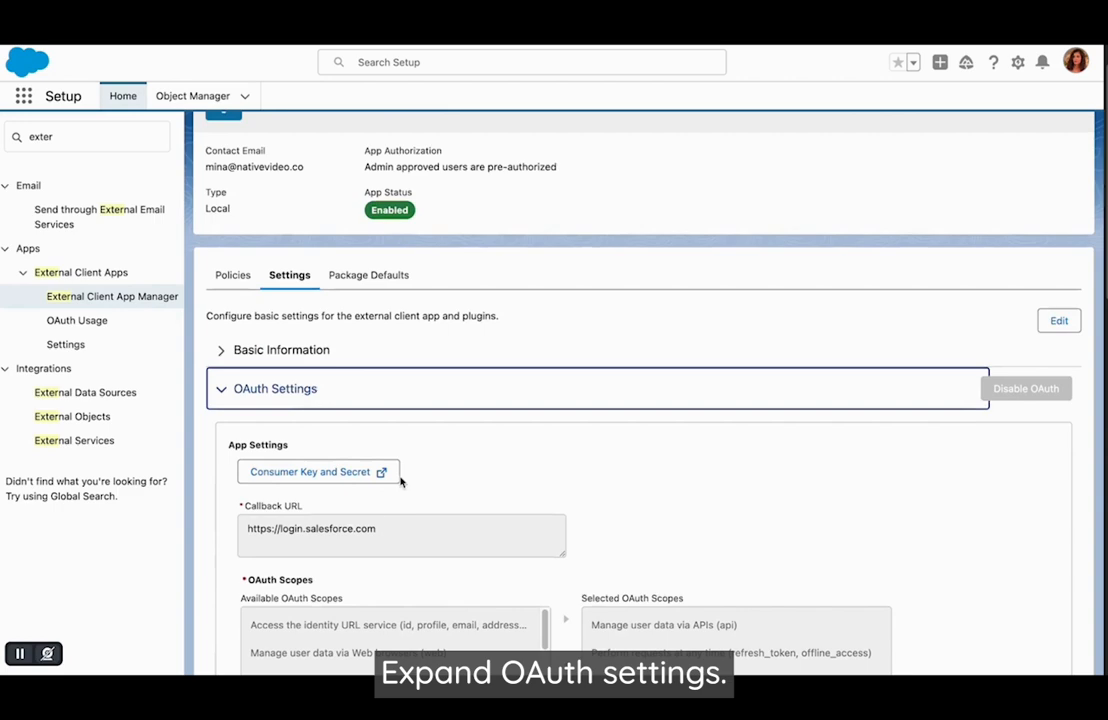
pyautogui.click(290, 472)
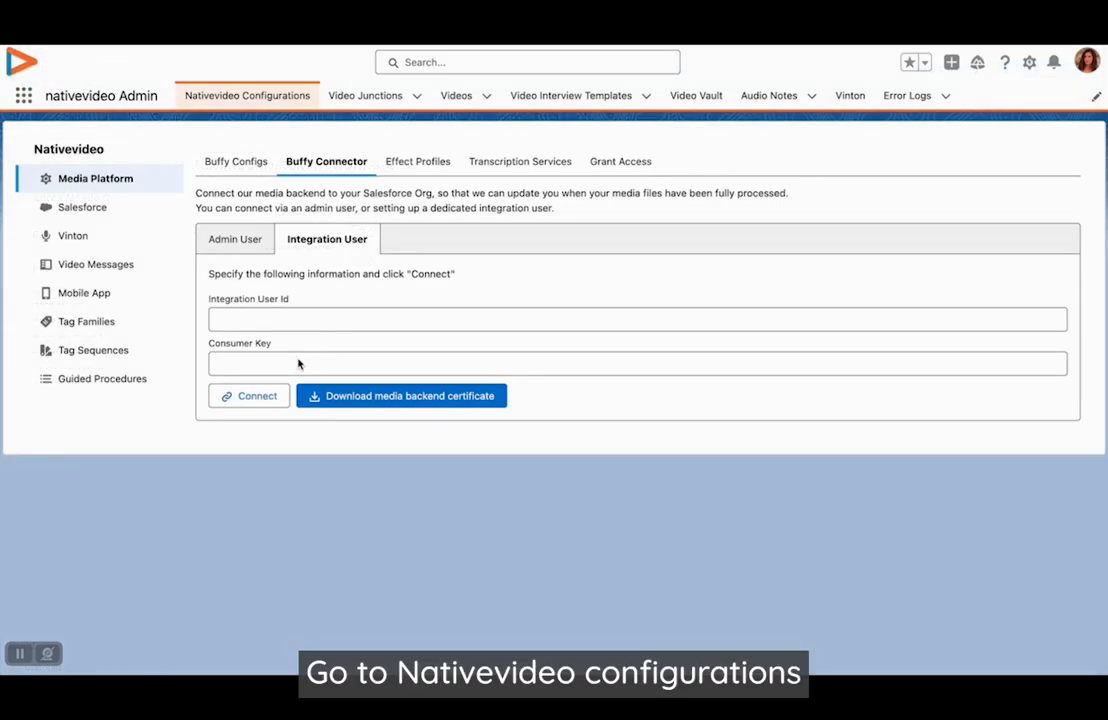
pyautogui.click(292, 364)
pyautogui.hotkey('ctrl', 'v')
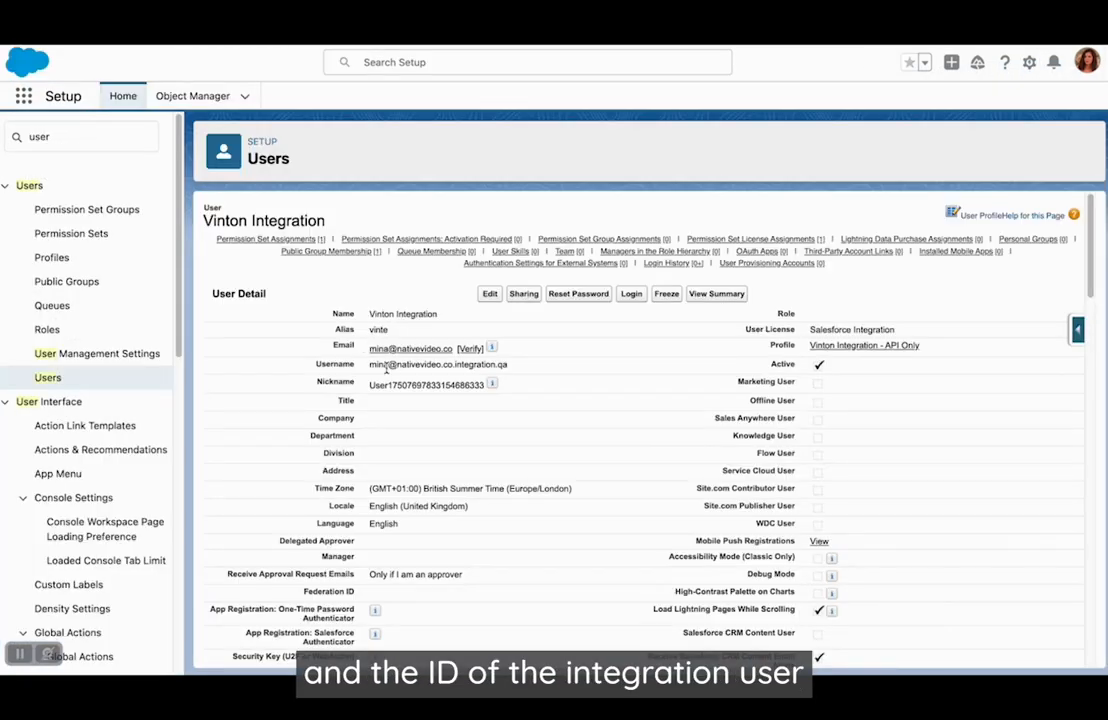
# - Copy the Vinton Integration user's username into Integration User Id and connect the integration user to the media backend
pyautogui.moveTo(370, 363); pyautogui.dragTo(507, 364)
pyautogui.hotkey('ctrl', 'c')
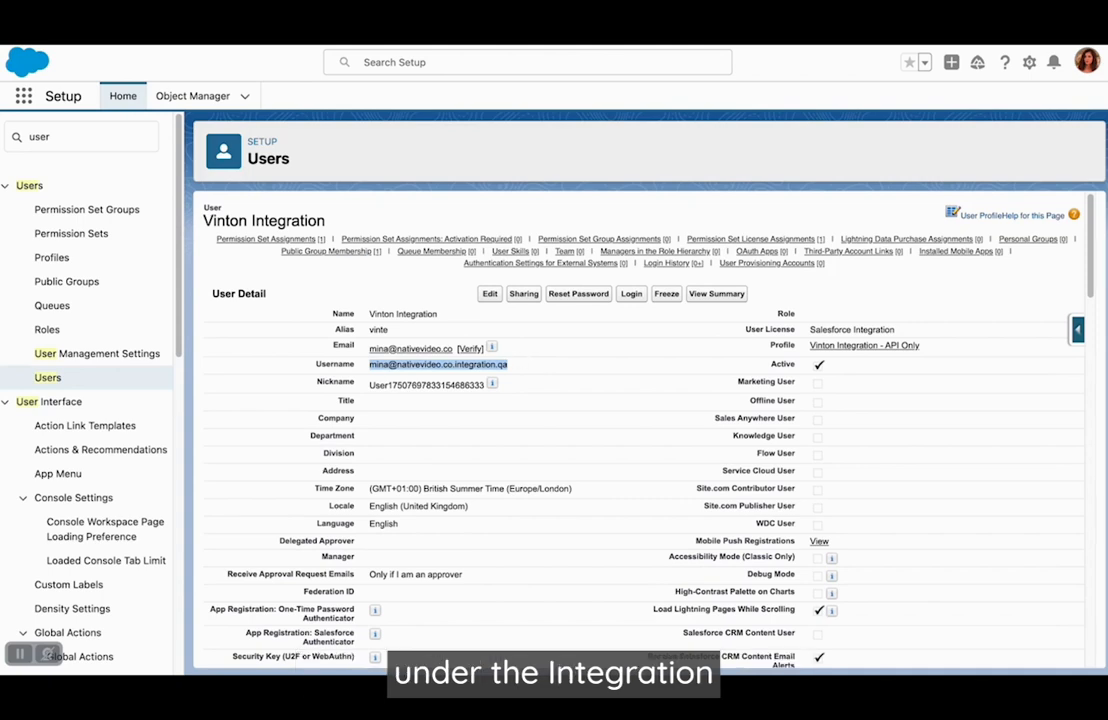
pyautogui.click(190, 45)
pyautogui.click(291, 319)
pyautogui.hotkey('ctrl', 'v')
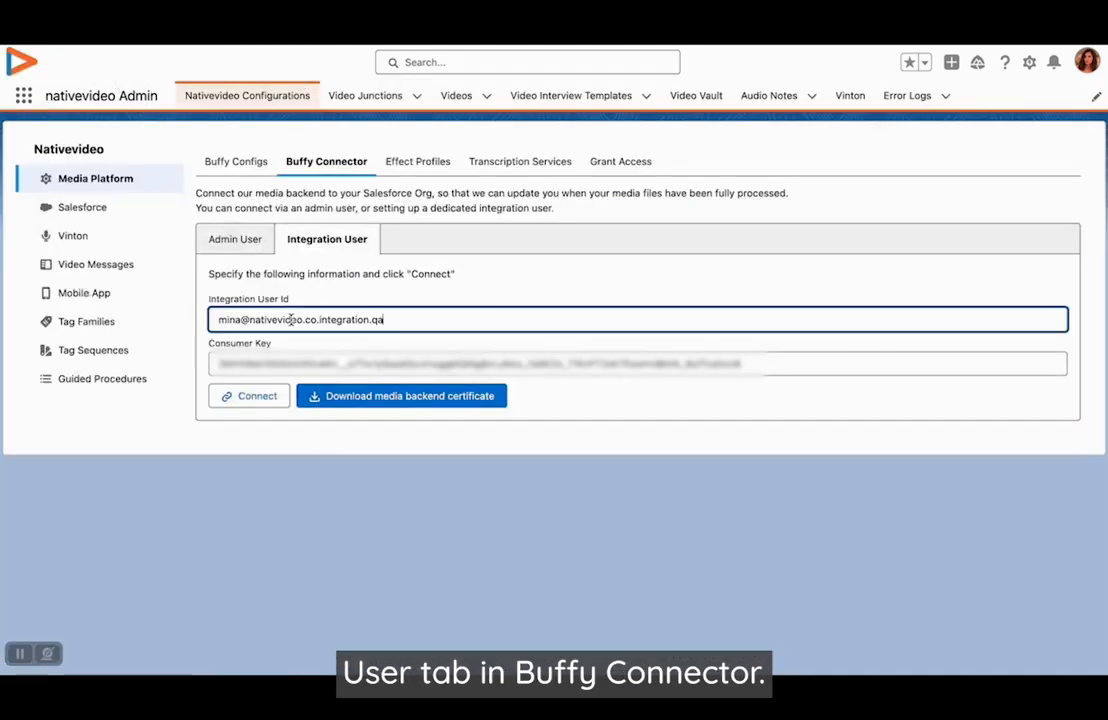
pyautogui.click(269, 403)
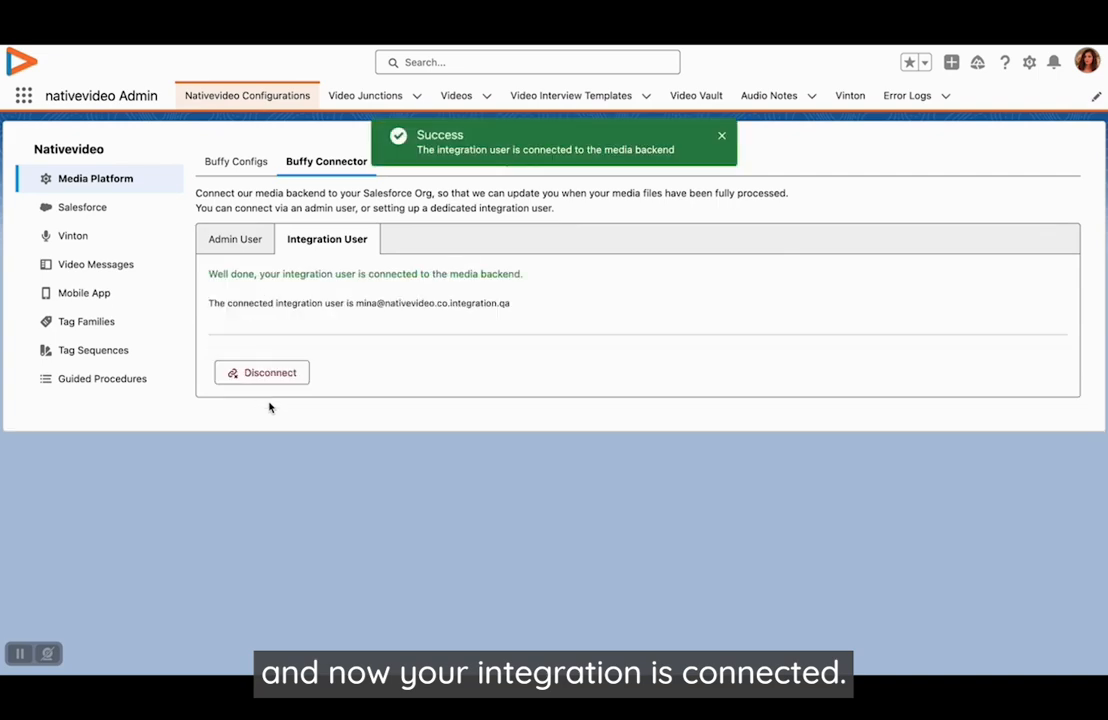
# - Connect the admin user to the media backend in Buffy Connector and approve the access request
pyautogui.click(235, 239)
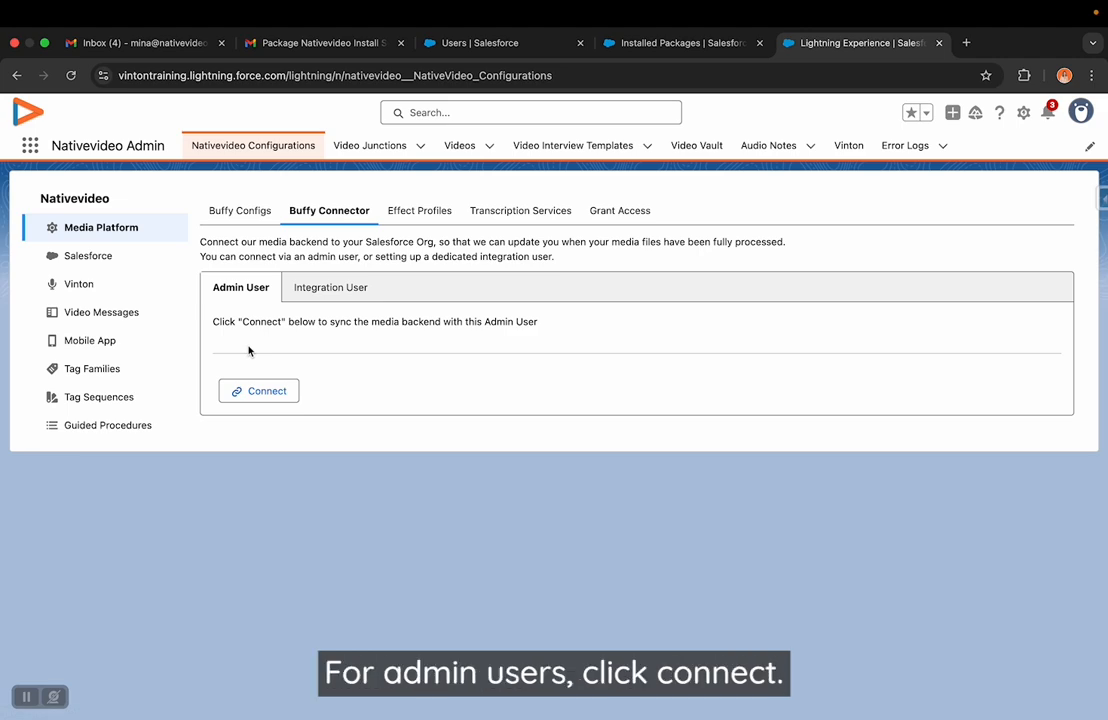
pyautogui.click(260, 391)
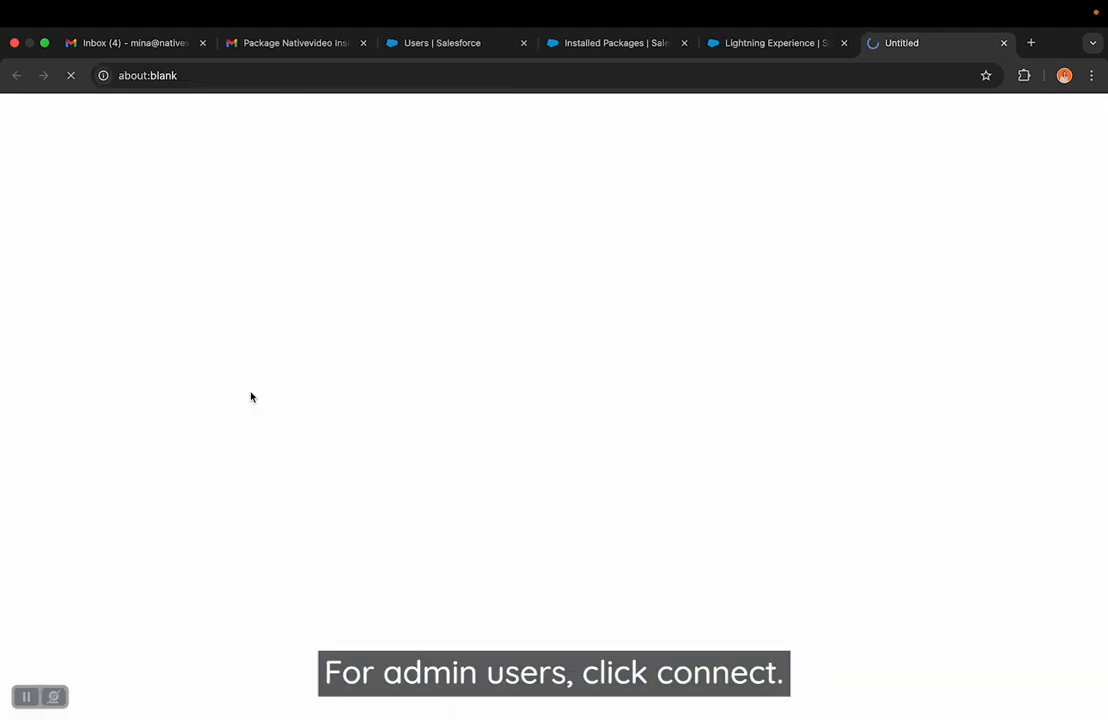
pyautogui.click(605, 484)
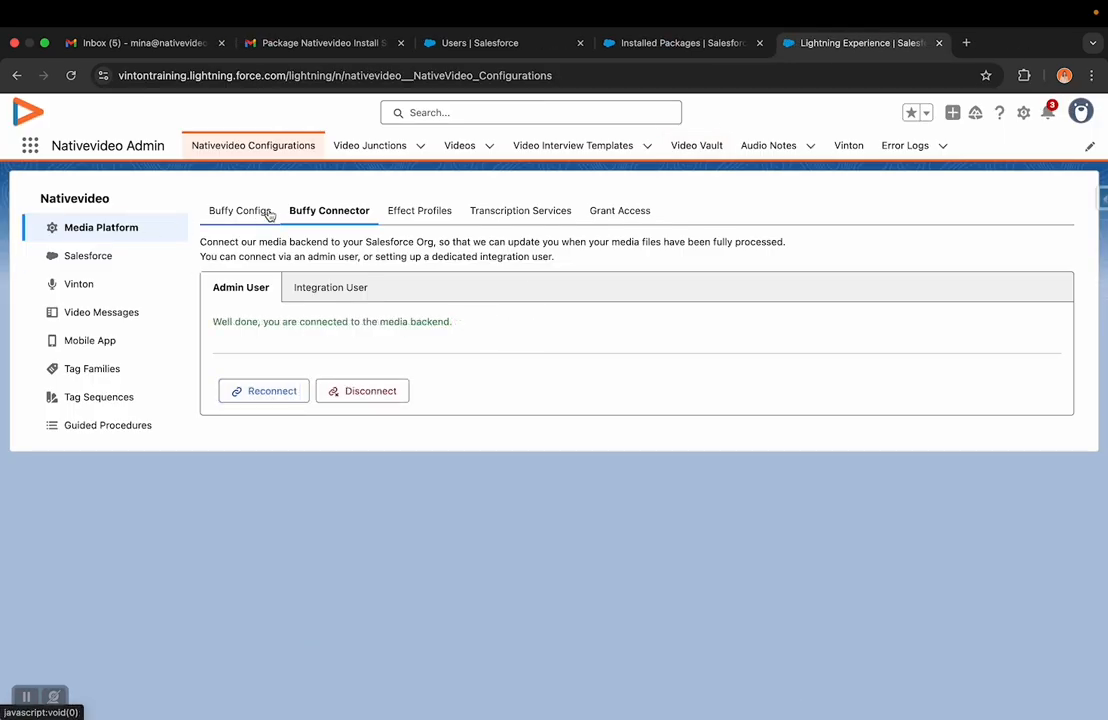
# - Show the advanced options in Buffy Configs and review the transcription service choices and remaining media settings
pyautogui.click(269, 212)
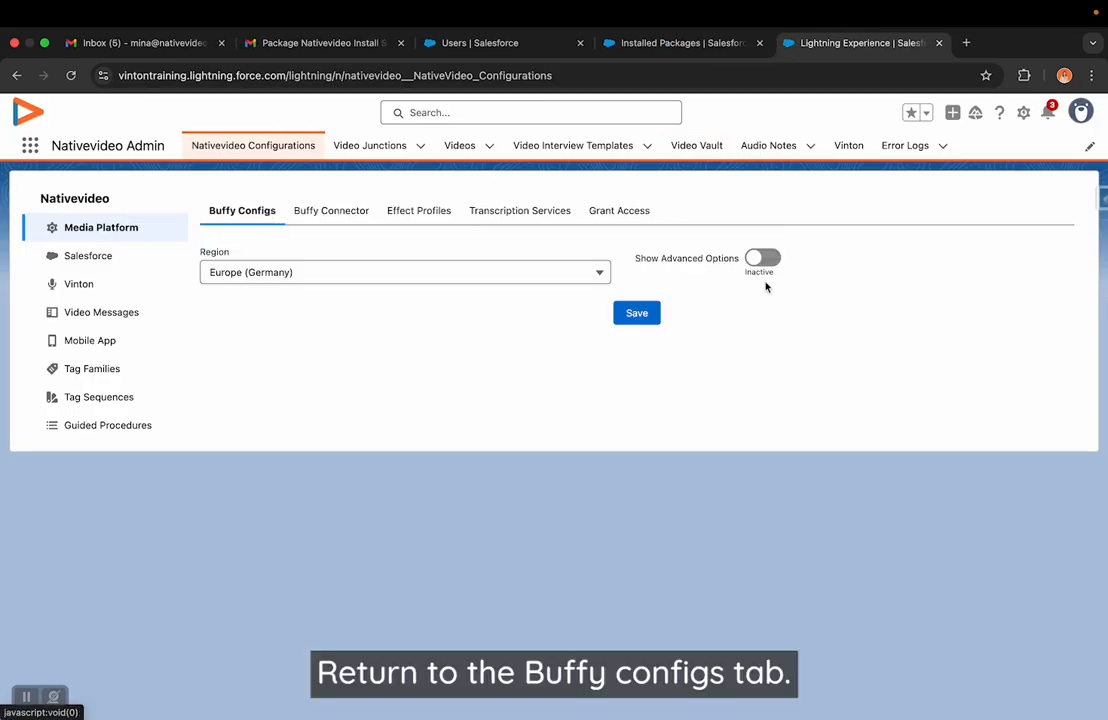
pyautogui.click(761, 258)
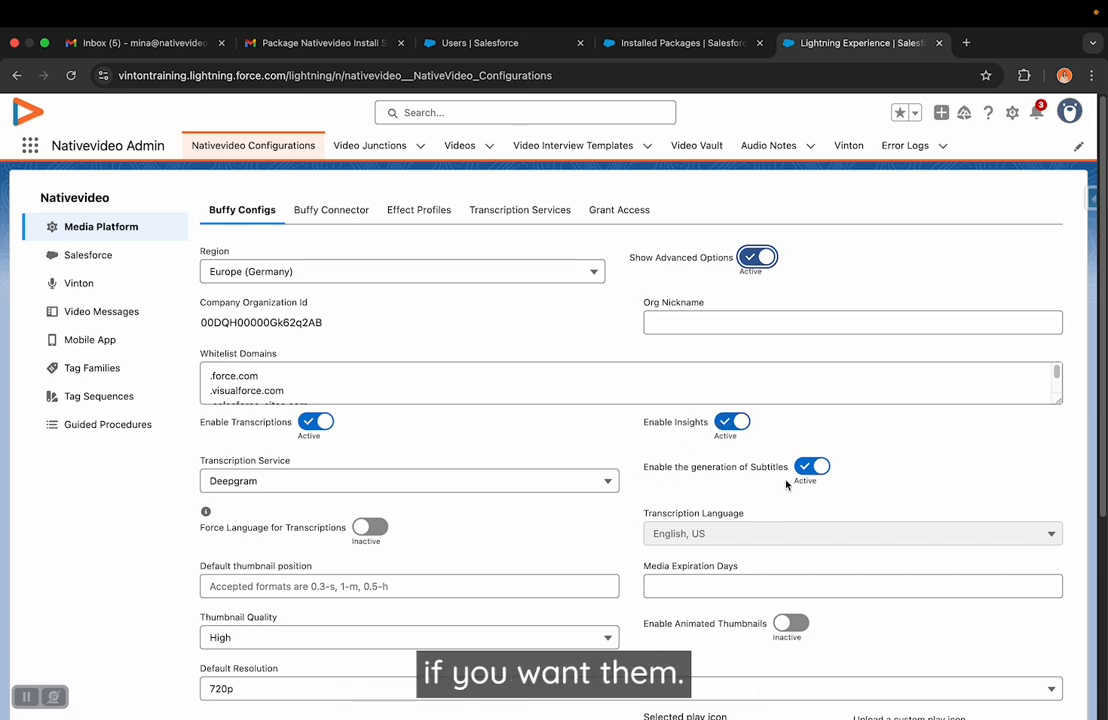
pyautogui.scroll(-1, 530, 500)
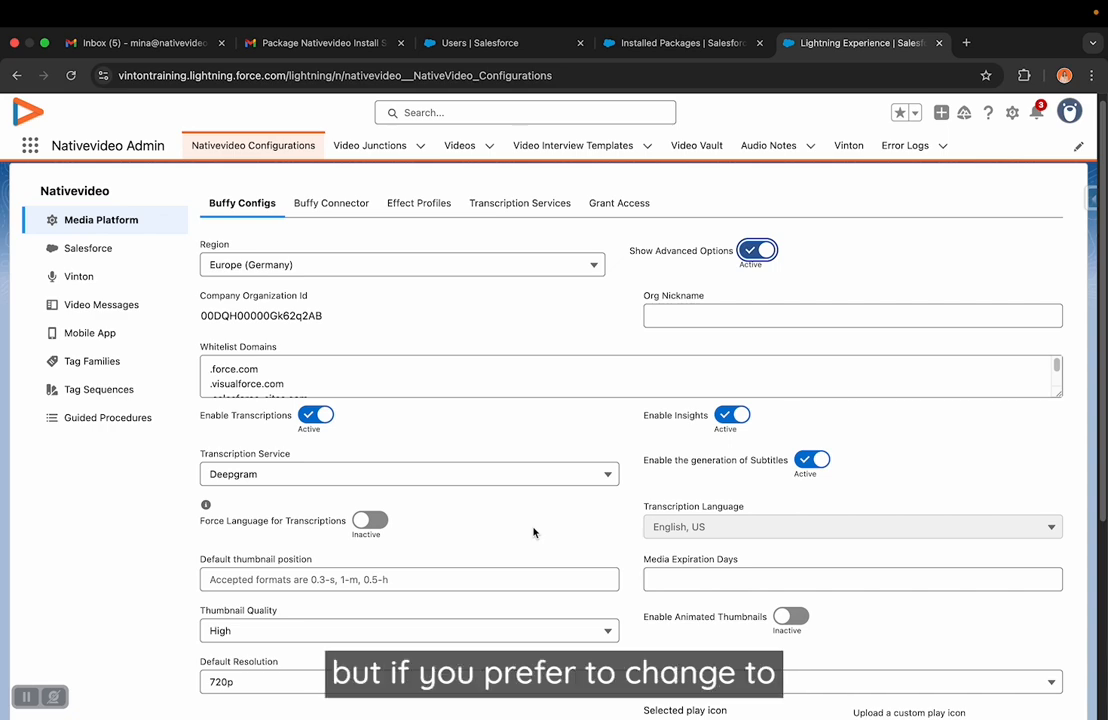
pyautogui.scroll(-2, 533, 532)
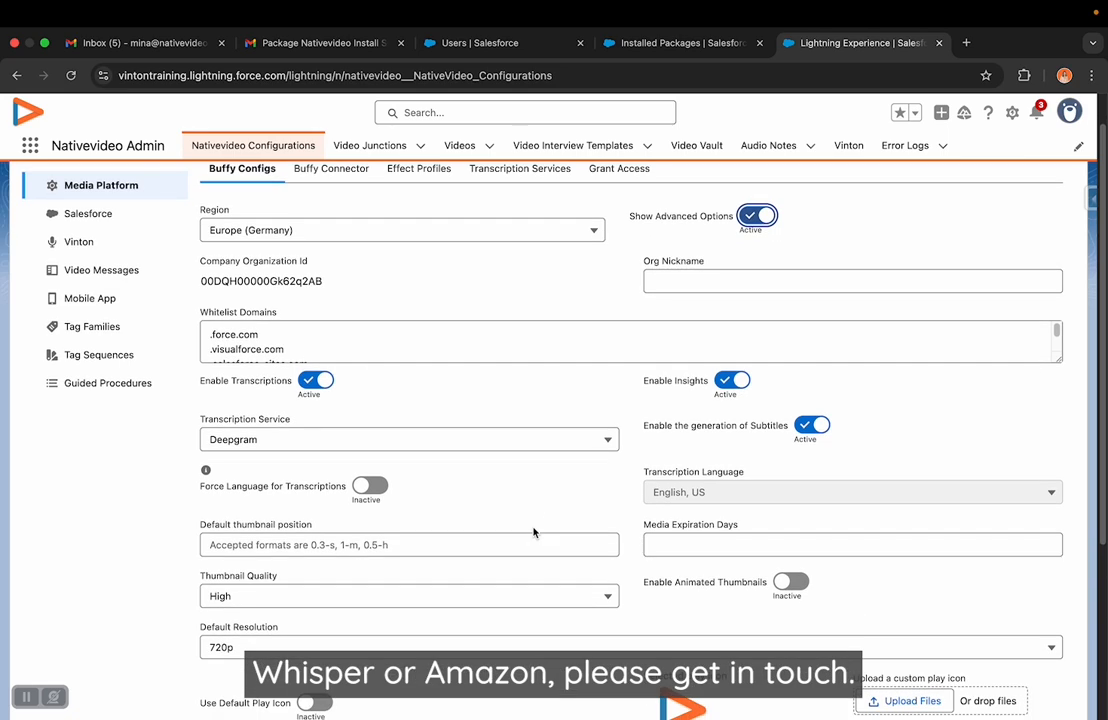
pyautogui.click(507, 439)
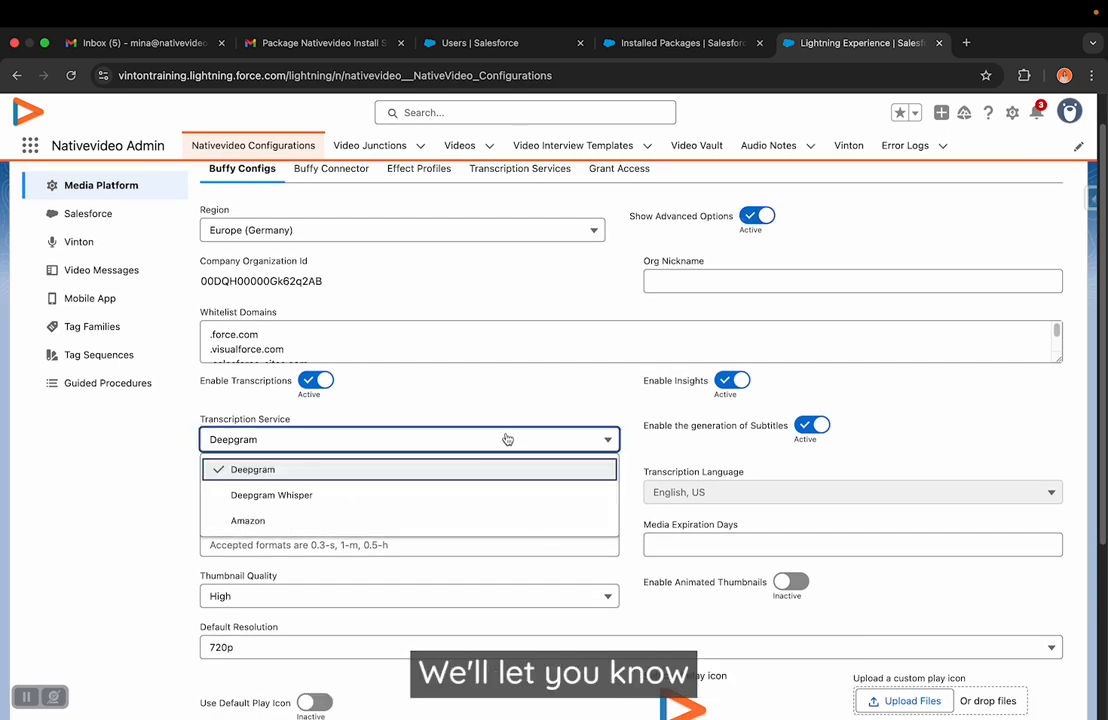
pyautogui.click(507, 439)
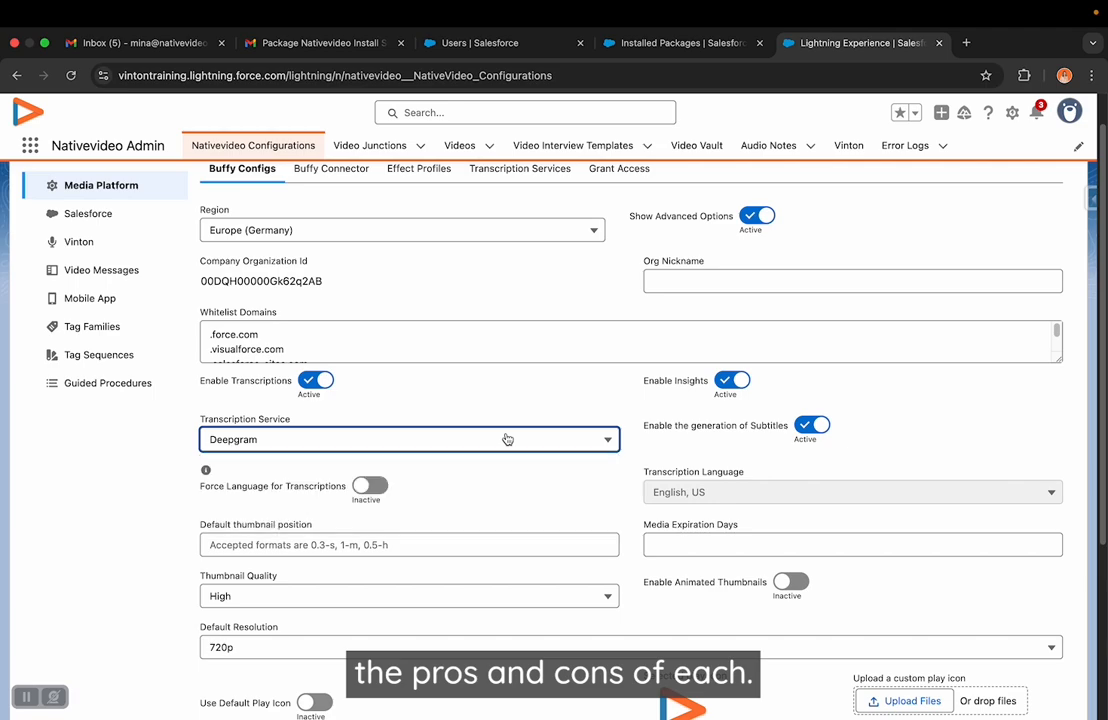
pyautogui.scroll(-5, 532, 571)
pyautogui.scroll(-4, 529, 573)
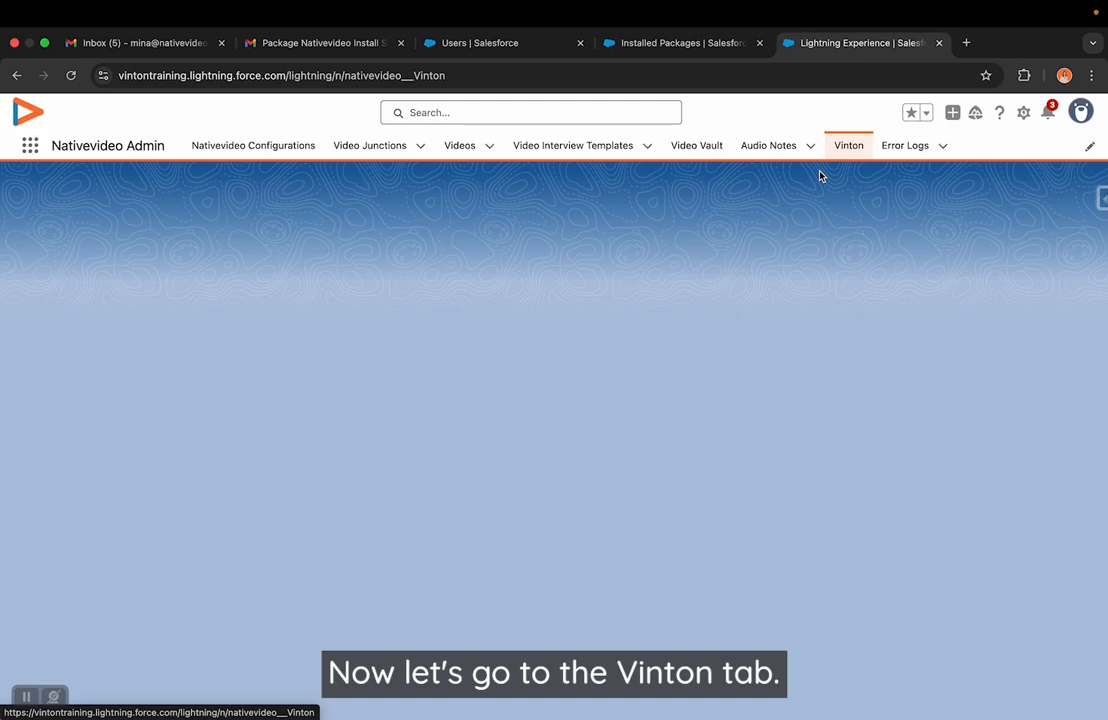
# - Open the Vinton page in Nativevideo Admin and reload it
pyautogui.click(71, 75)
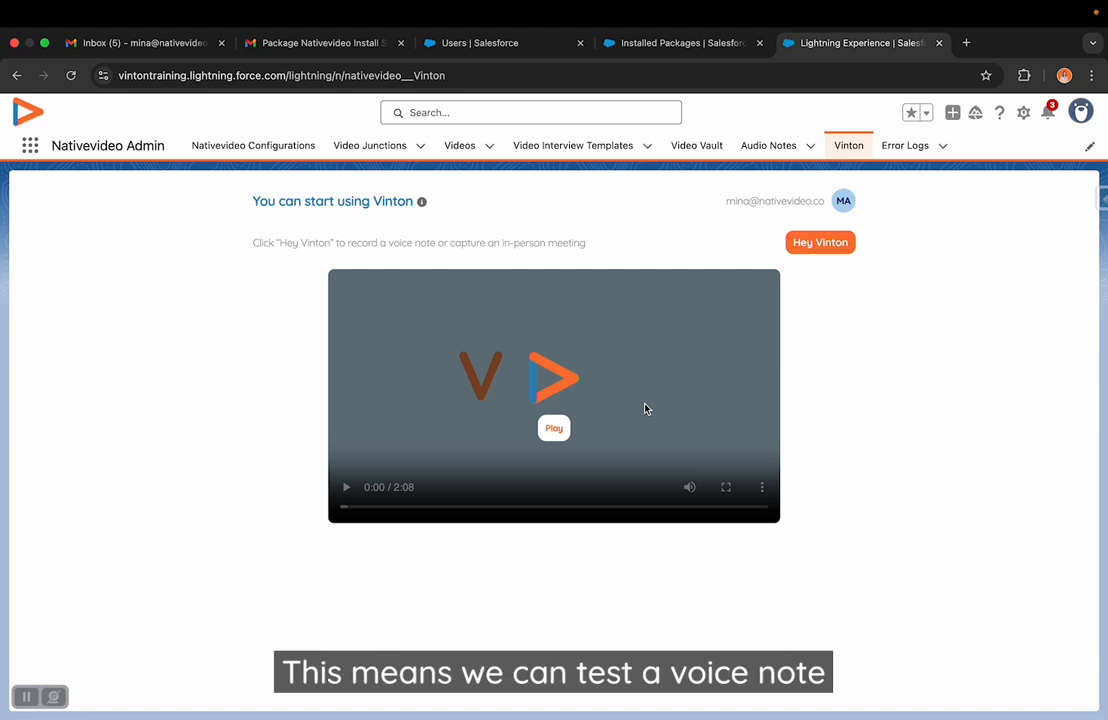
# - Record a voice note of about 13 seconds with Vinton, allowing microphone access while visiting the site, and approve the recording after playing it back
pyautogui.click(818, 243)
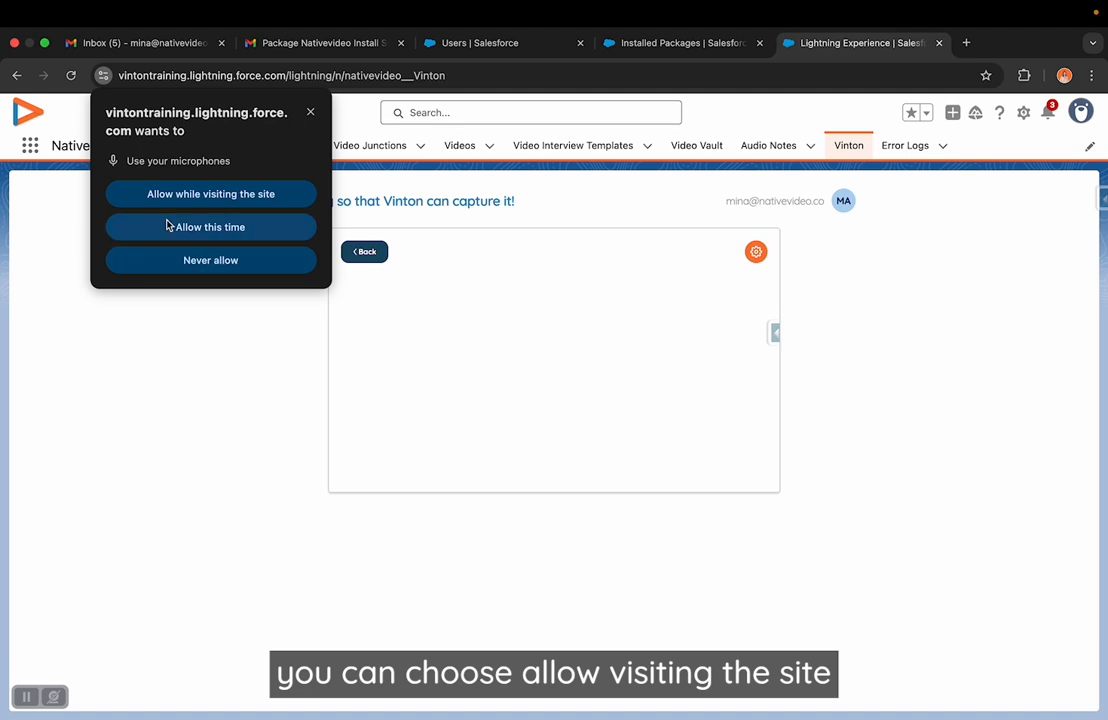
pyautogui.click(197, 196)
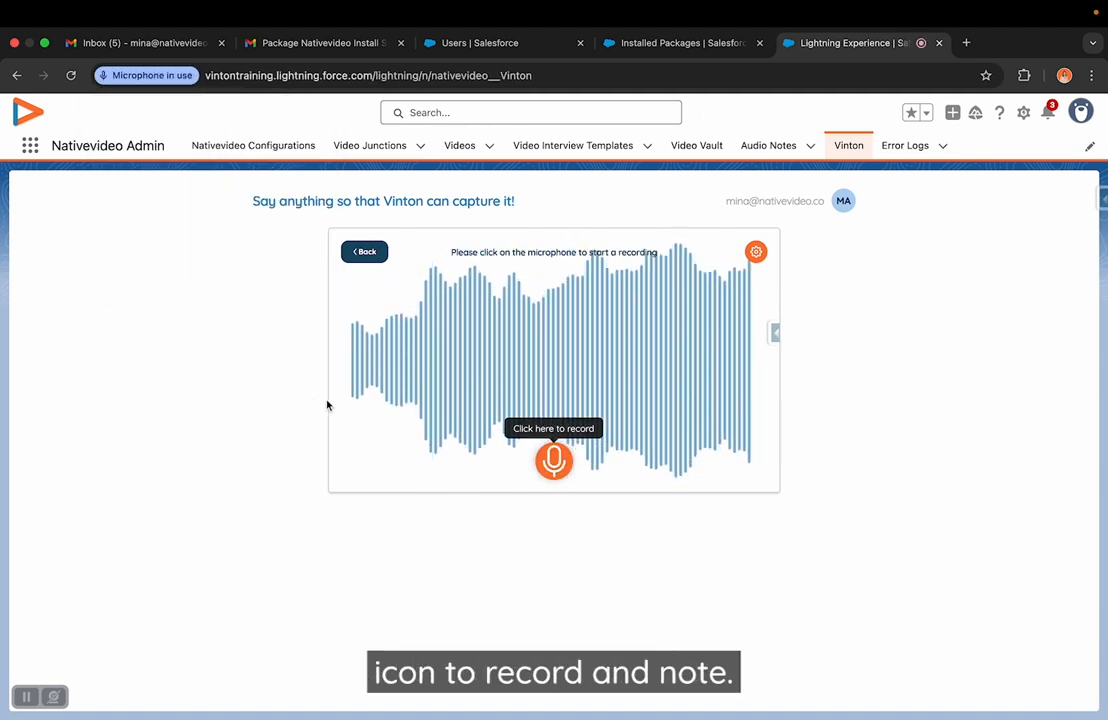
pyautogui.click(554, 462)
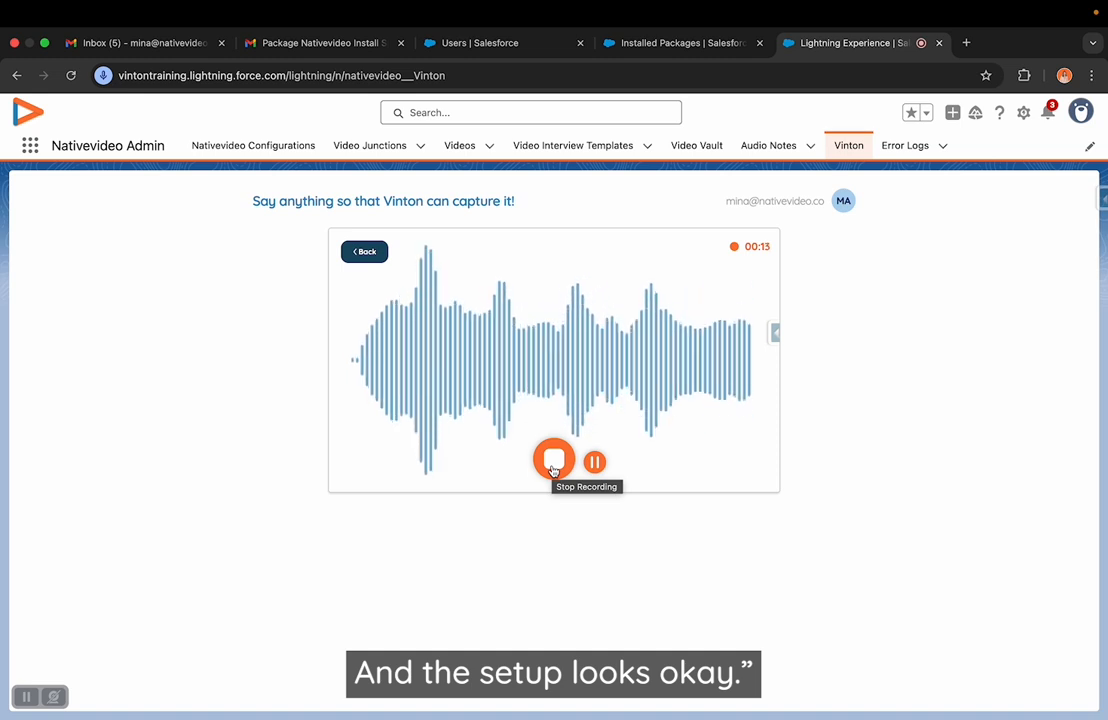
pyautogui.click(553, 463)
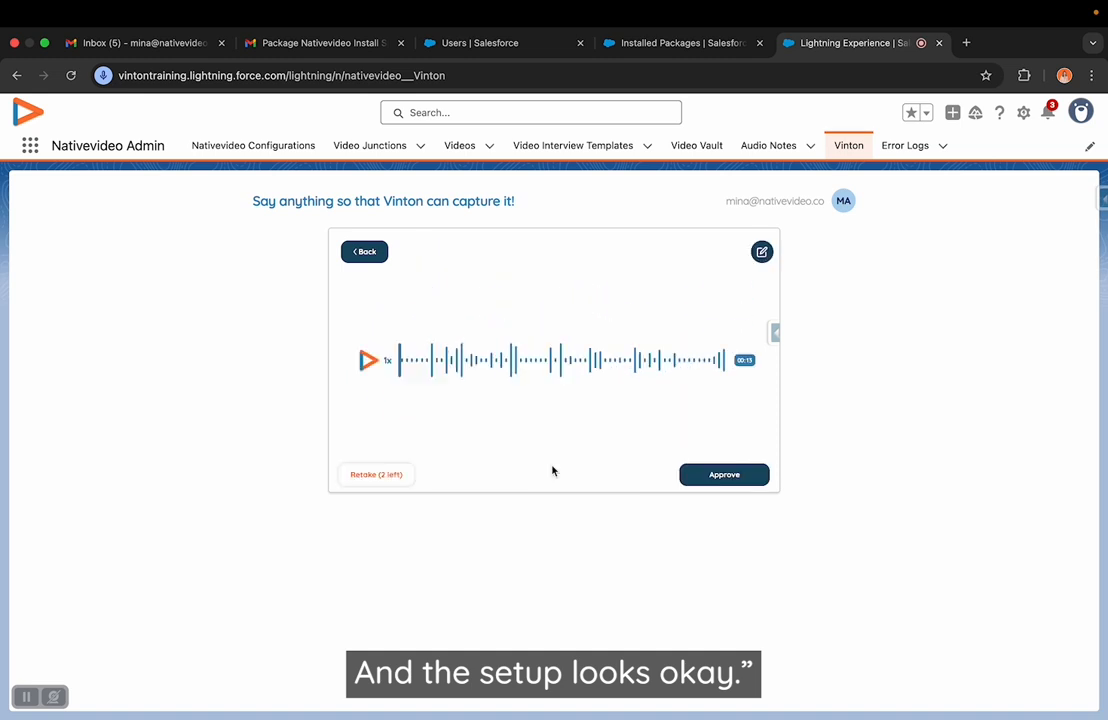
pyautogui.click(368, 372)
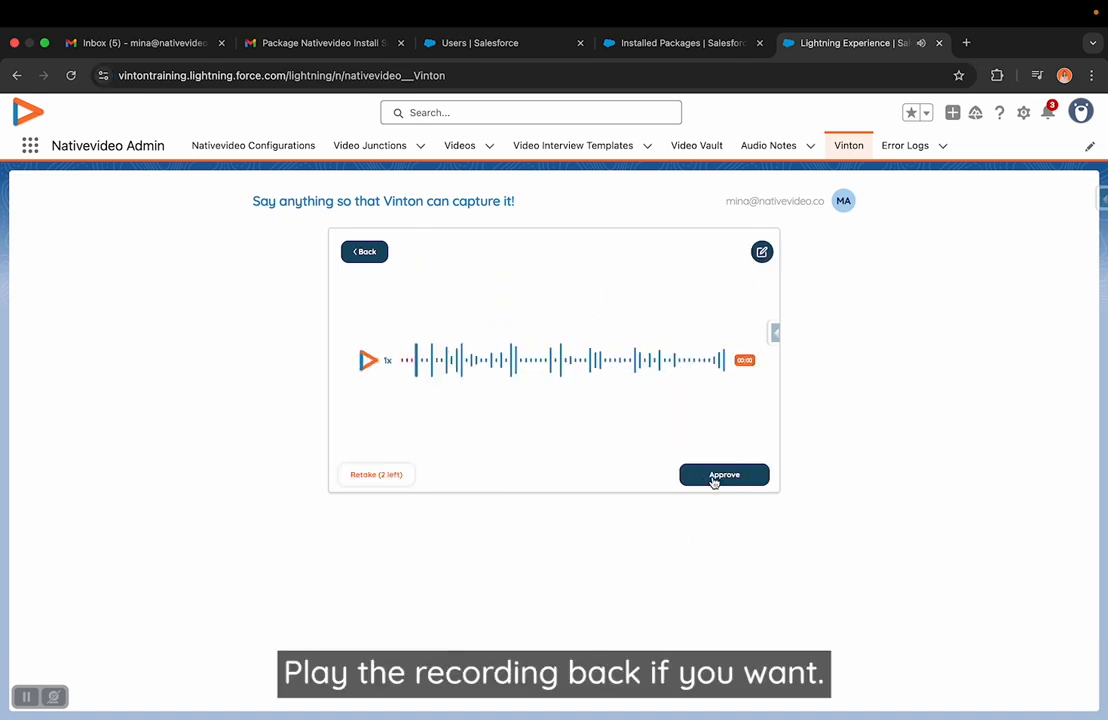
pyautogui.click(724, 476)
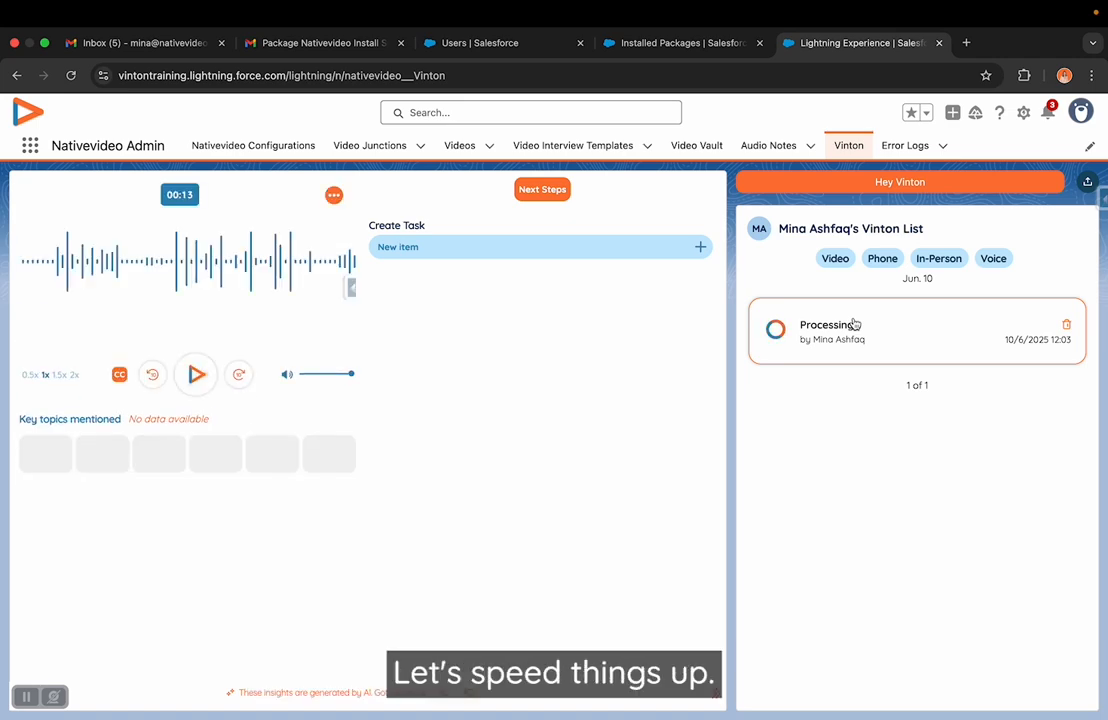
# - Play back the processed voice note and review its topics, follow-up email, next steps, transcript and overview
pyautogui.click(811, 341)
pyautogui.tripleClick(1037, 340)
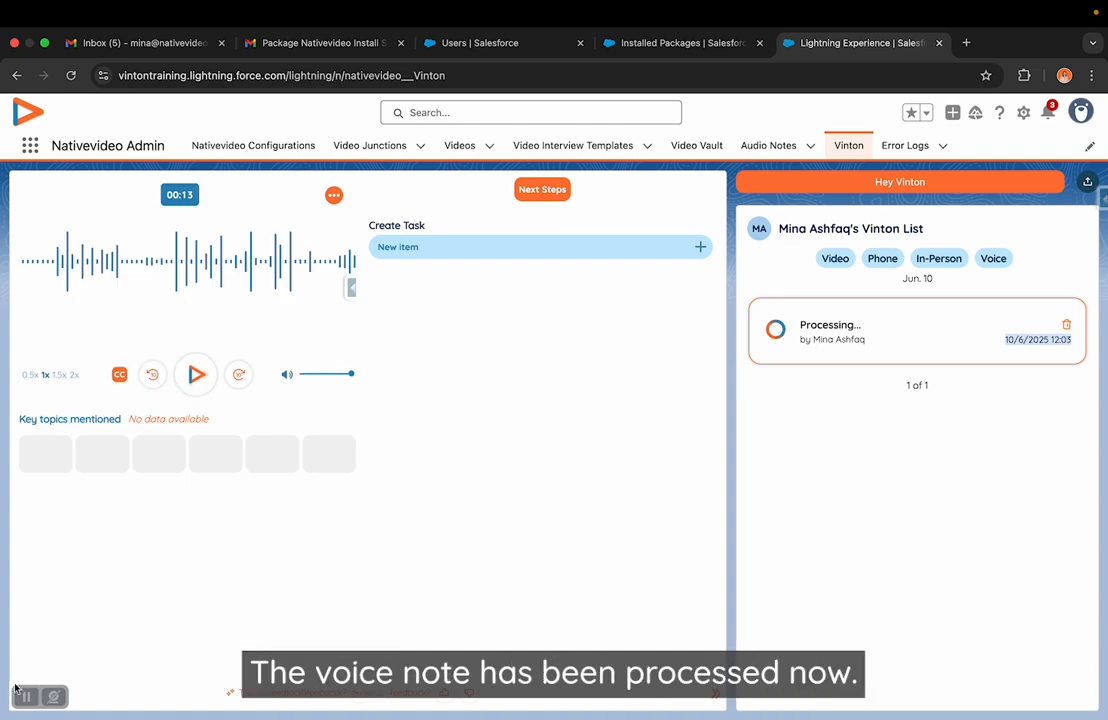
pyautogui.click(196, 376)
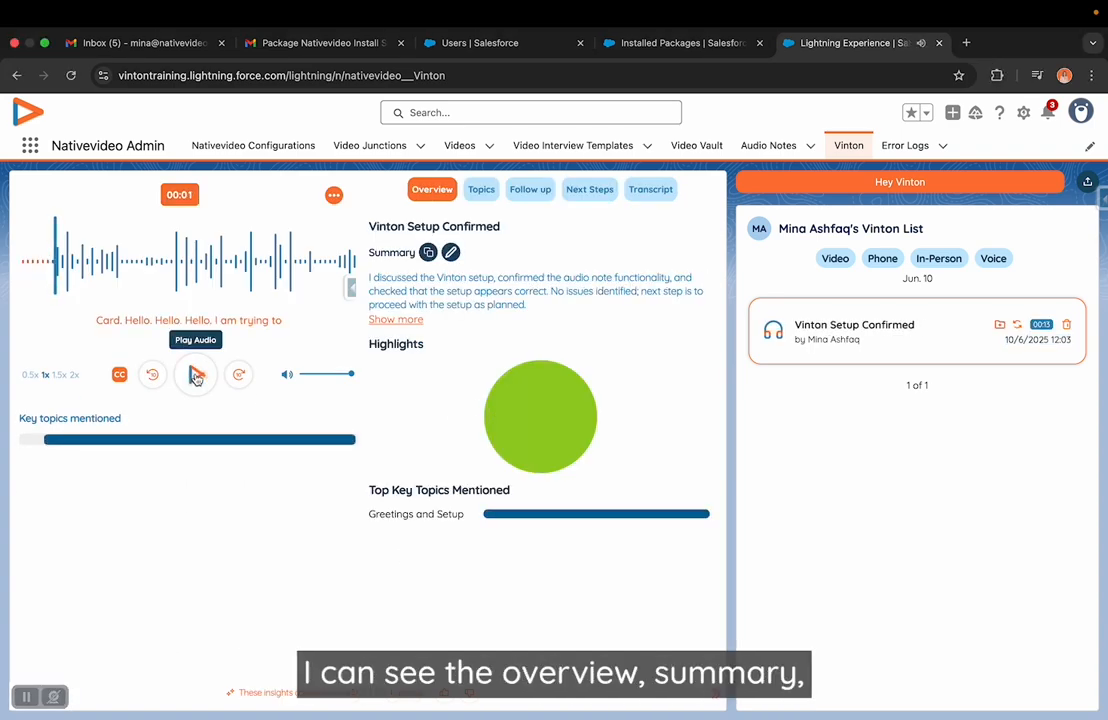
pyautogui.click(486, 190)
pyautogui.click(528, 190)
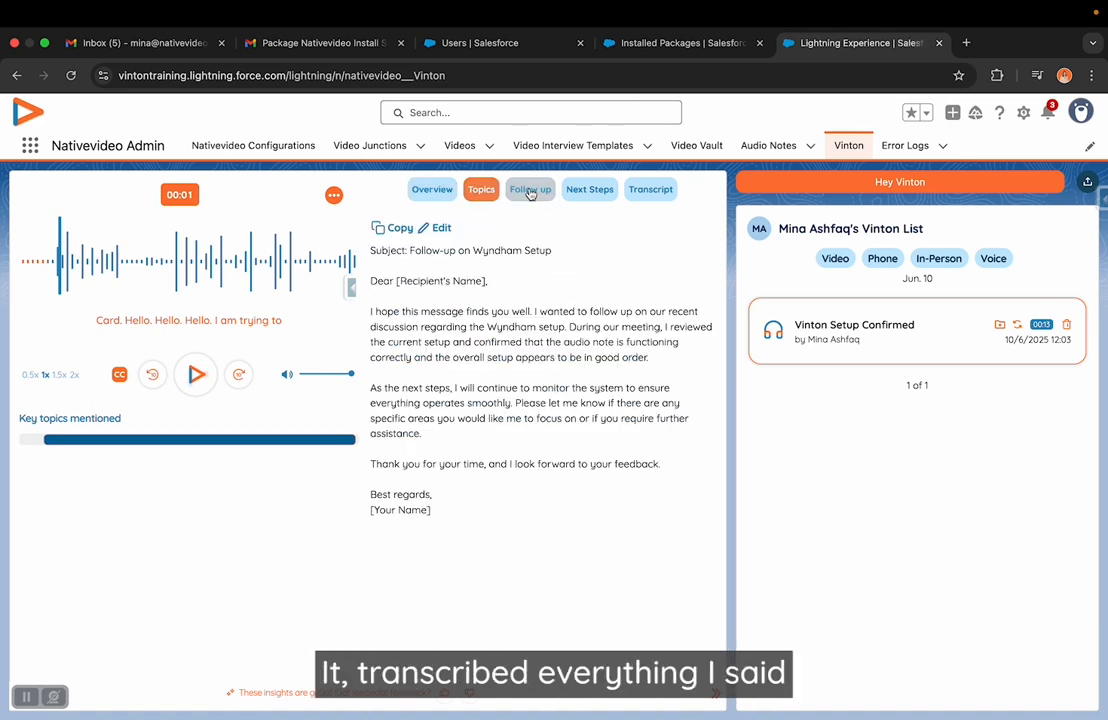
pyautogui.click(592, 191)
pyautogui.click(640, 192)
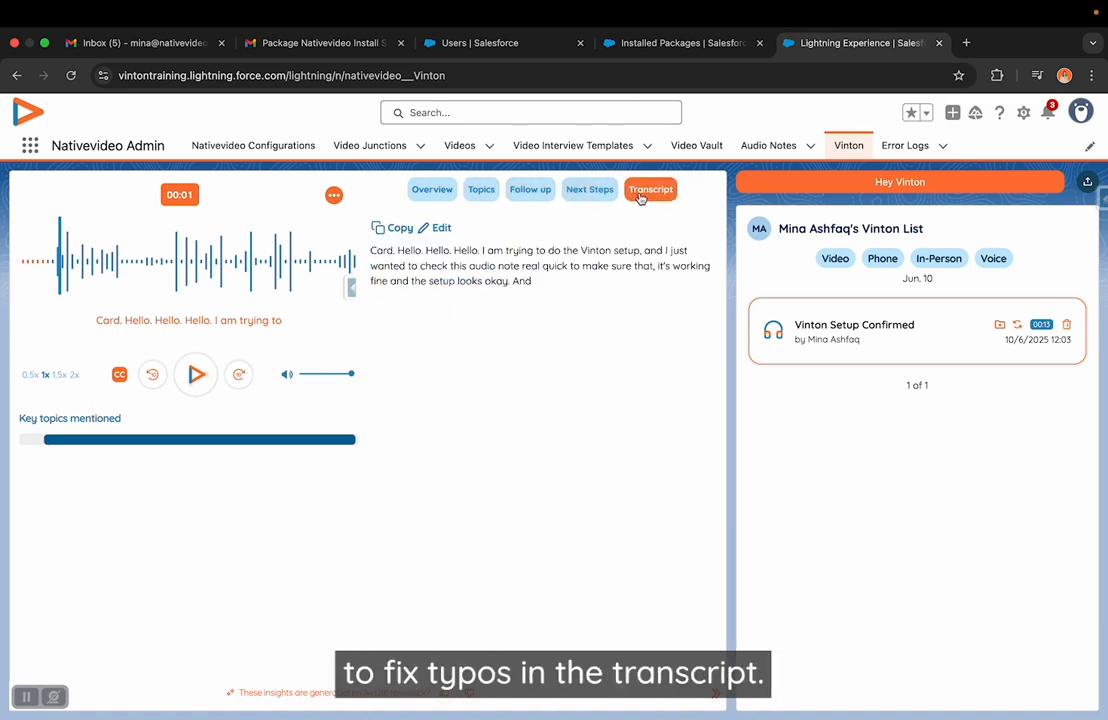
pyautogui.click(431, 200)
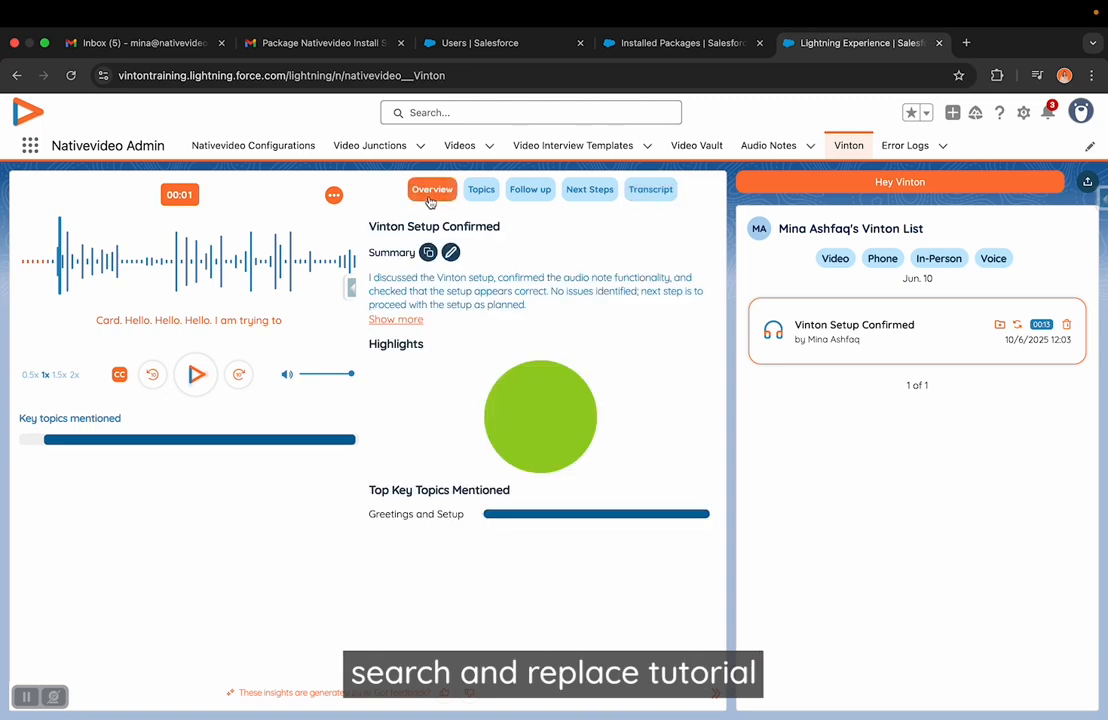